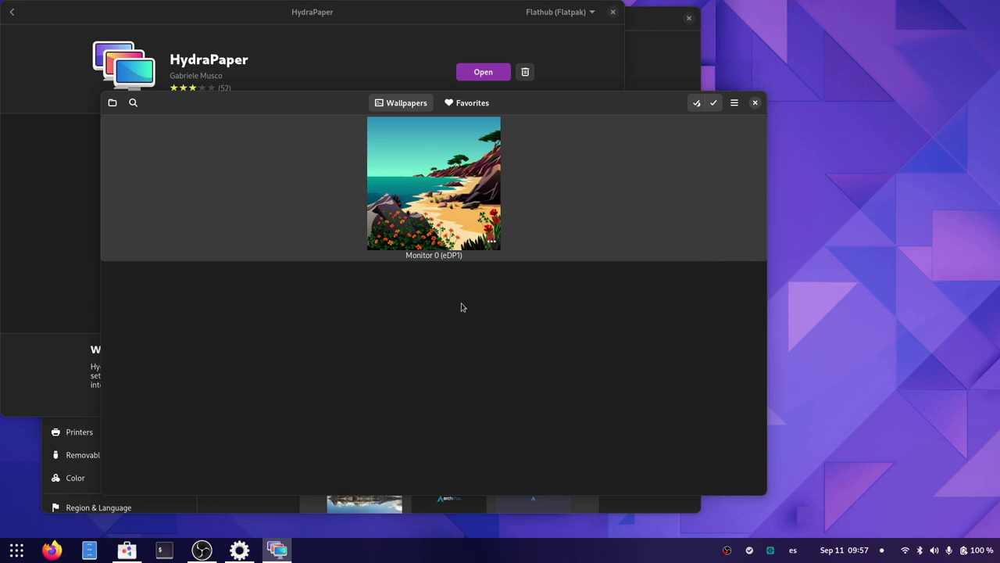
Add the folder containing the beach wallpapers to HydraPaper's wallpaper library and return to the wallpaper overview.
click(111, 103)
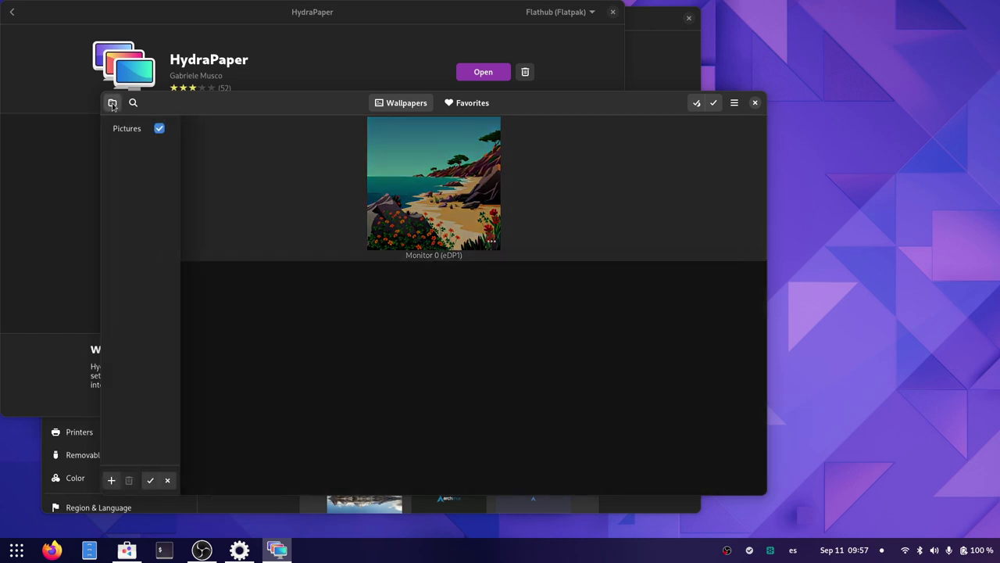
click(112, 480)
click(319, 253)
key(Return)
click(230, 202)
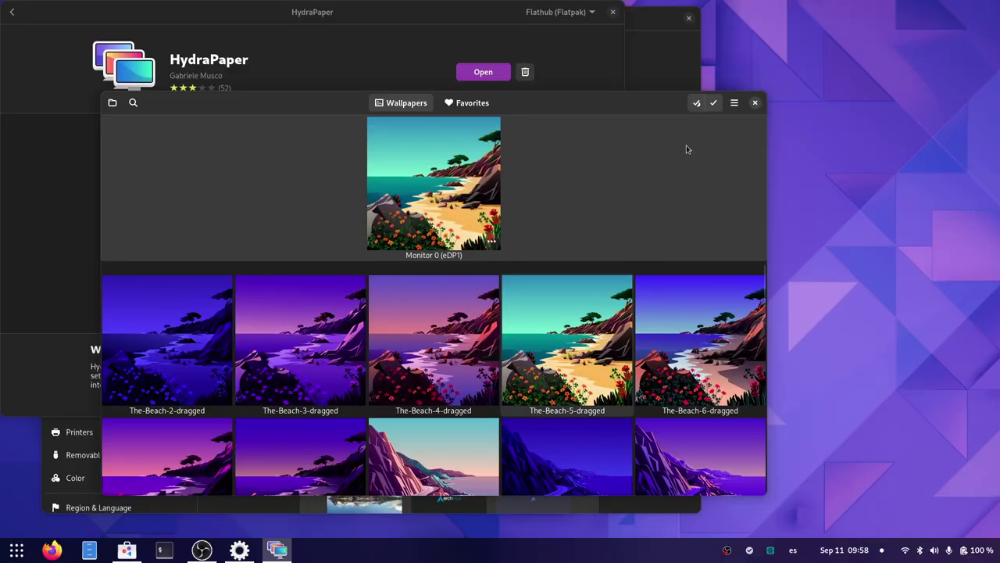
Apply The-Beach-5-dragged as the light-mode wallpaper and The-Beach-4-dragged as the dark-mode wallpaper.
click(713, 104)
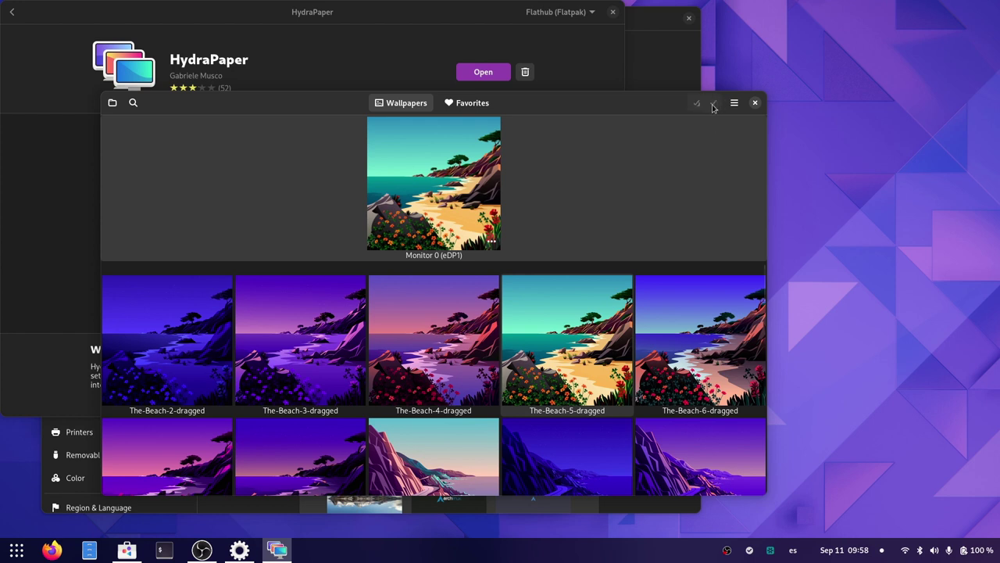
click(410, 346)
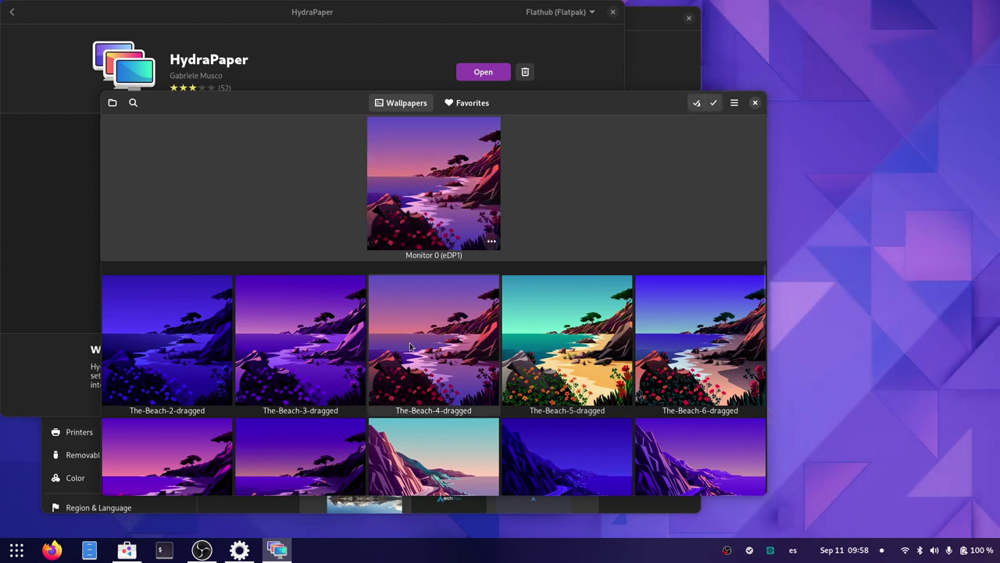
click(696, 105)
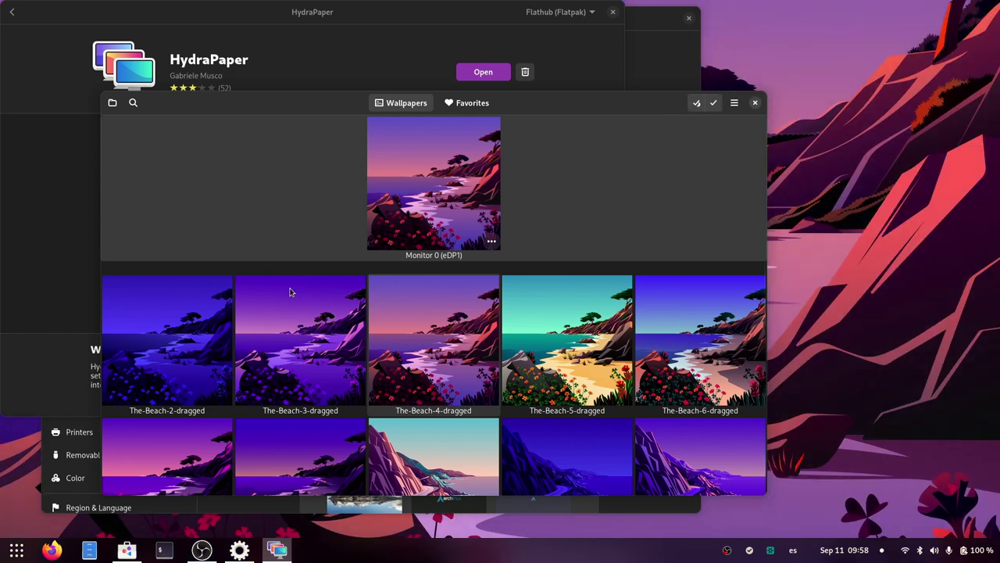
Switch to Settings and change the appearance style to Light and back to Dark to compare both wallpapers.
click(656, 66)
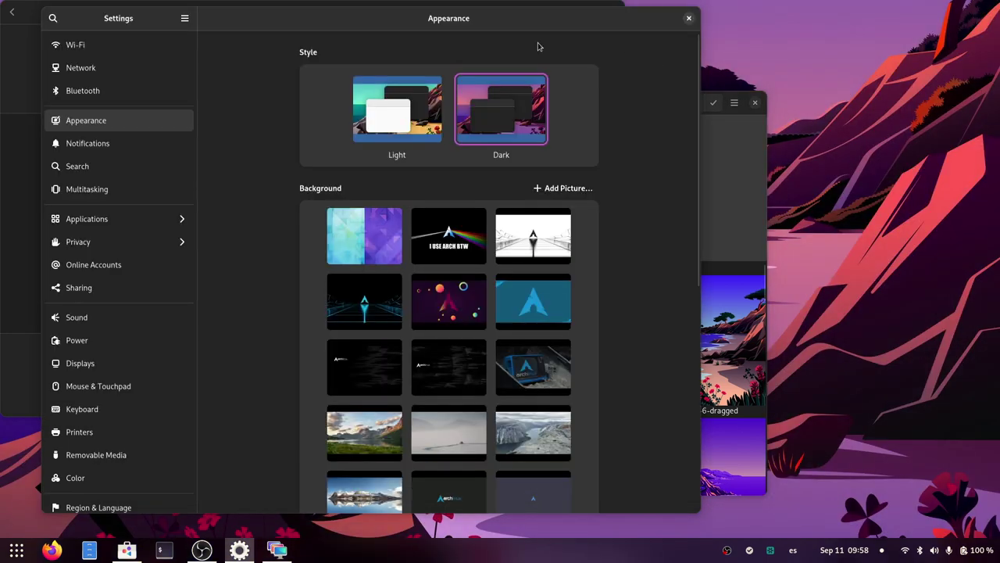
click(373, 122)
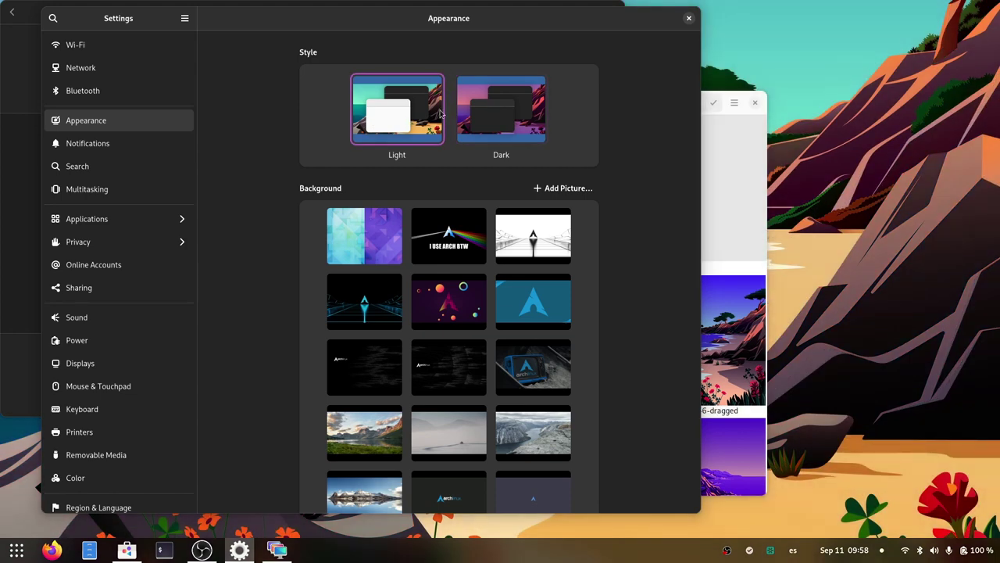
click(491, 115)
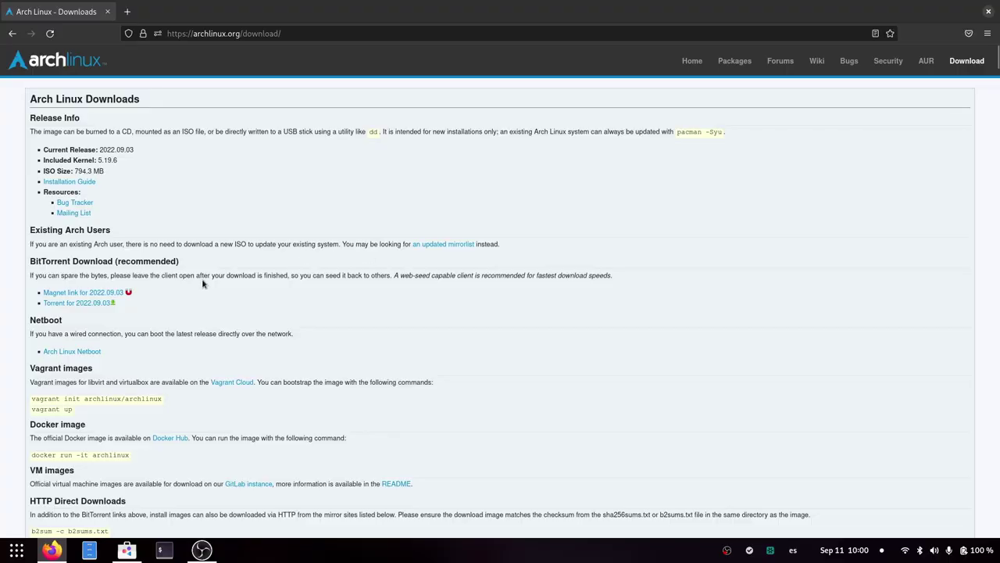
Start downloading the Arch Linux 2022.09.03 image in Fragments from its magnet link and reposition the Fragments window.
click(127, 293)
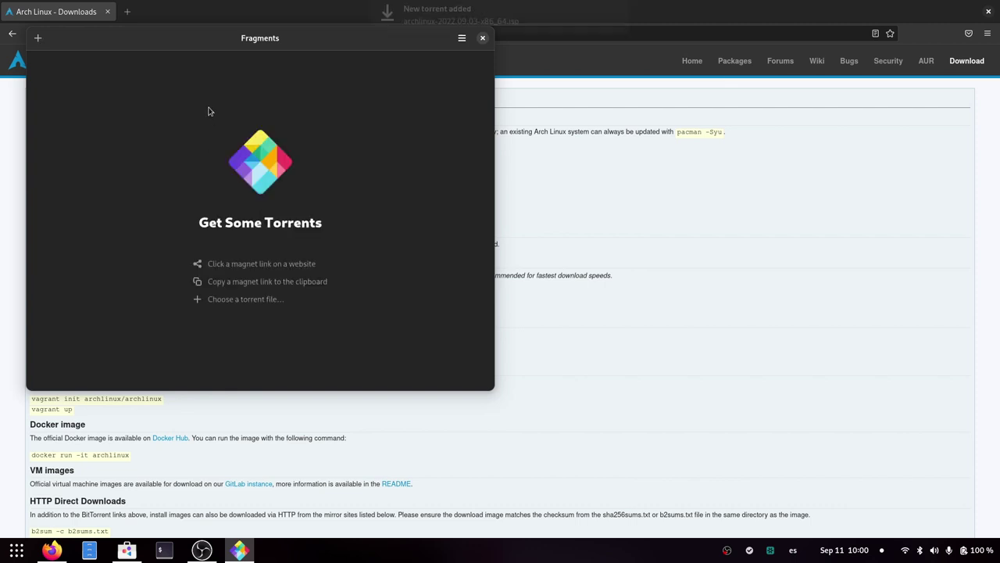
drag(183, 40, 308, 81)
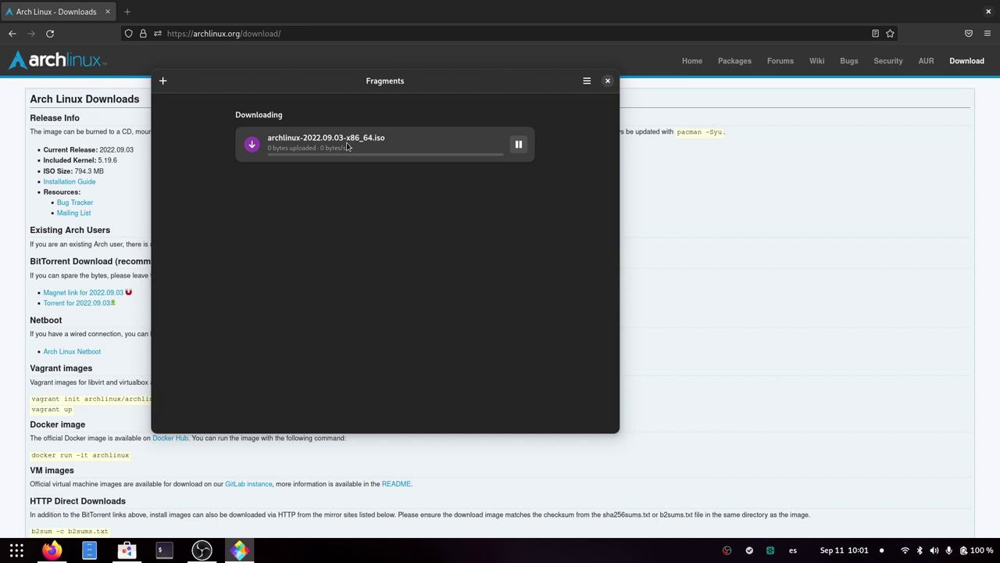
Examine the Arch Linux torrent's details and extra options, and look at the torrent file chooser.
click(348, 147)
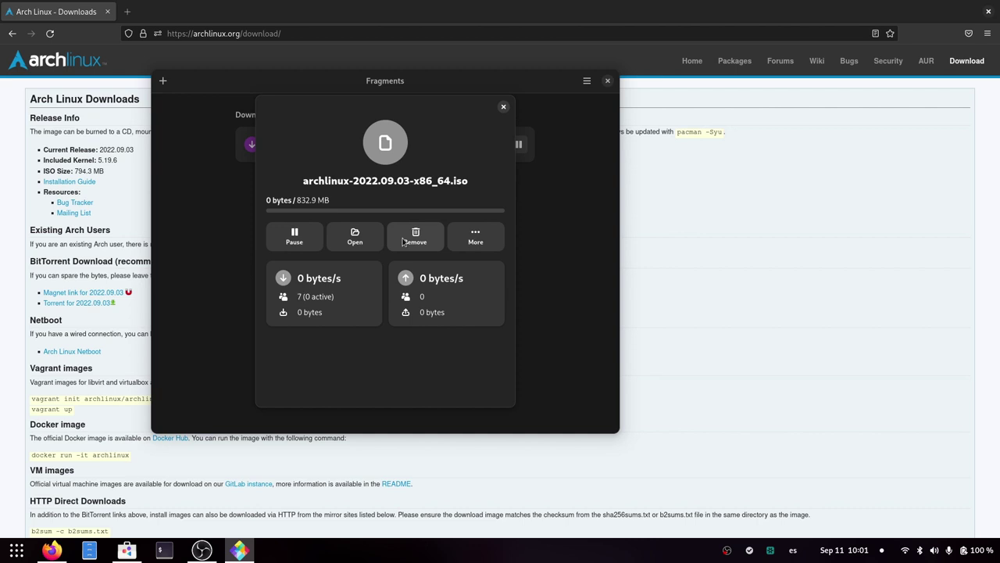
click(476, 241)
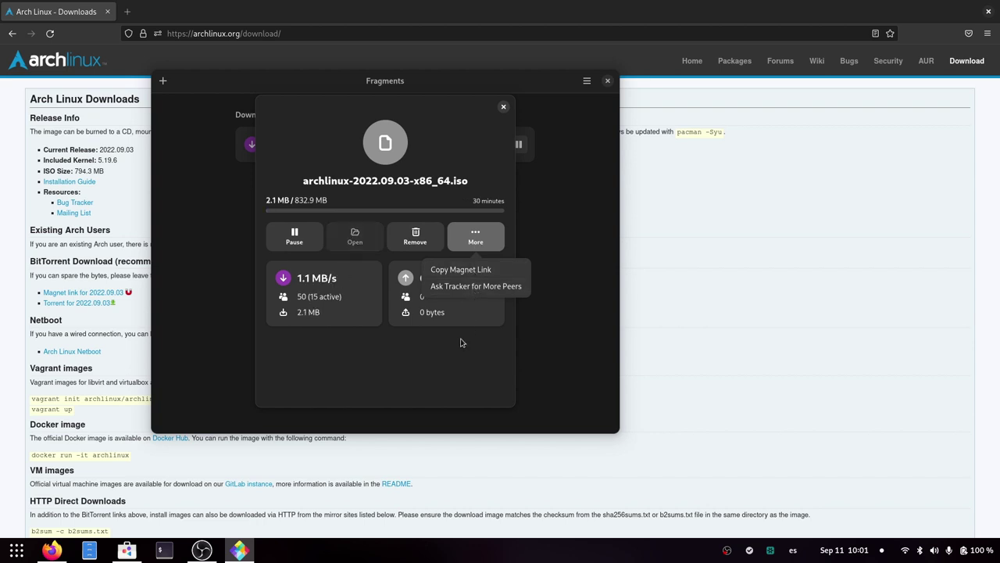
click(461, 342)
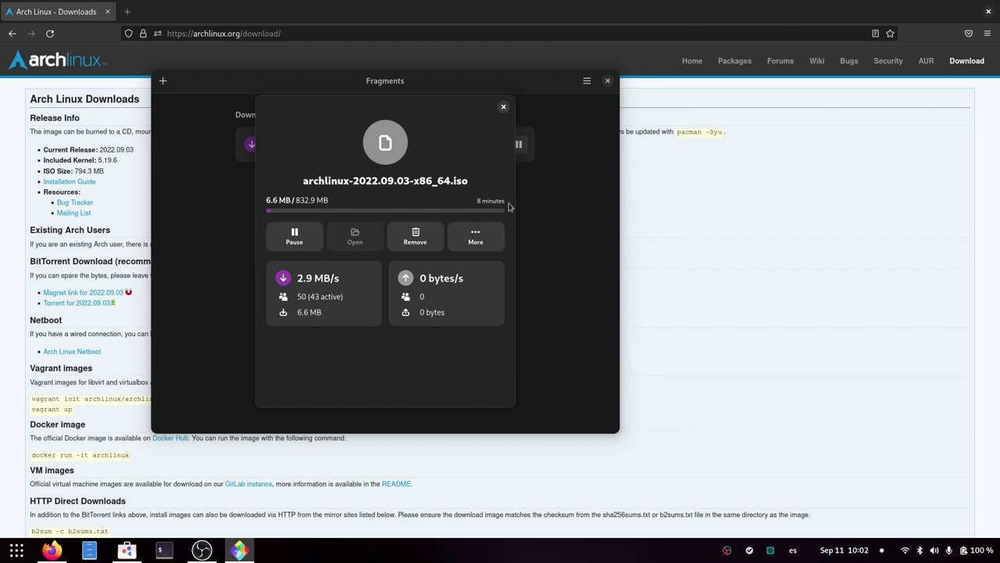
click(503, 107)
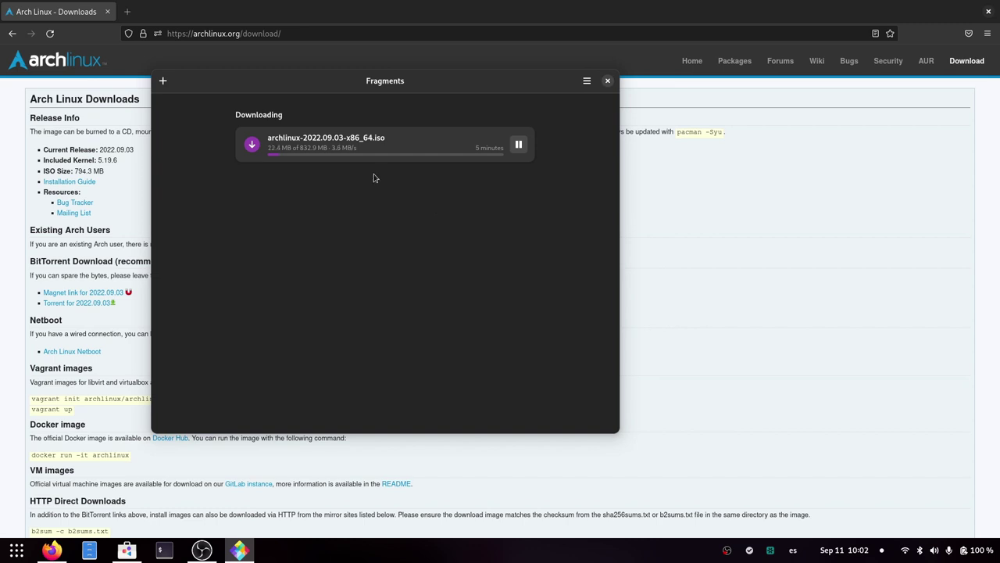
click(163, 81)
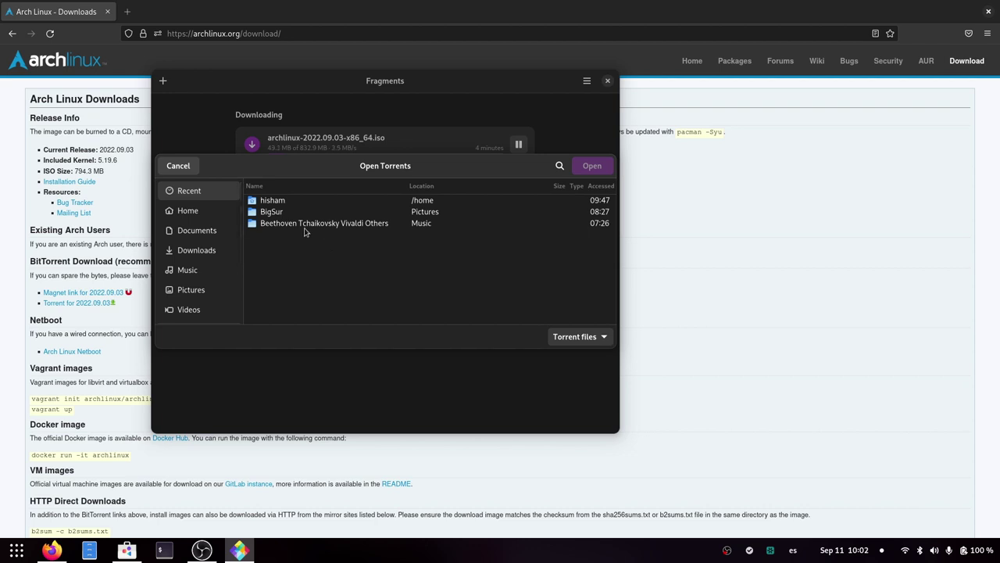
click(179, 166)
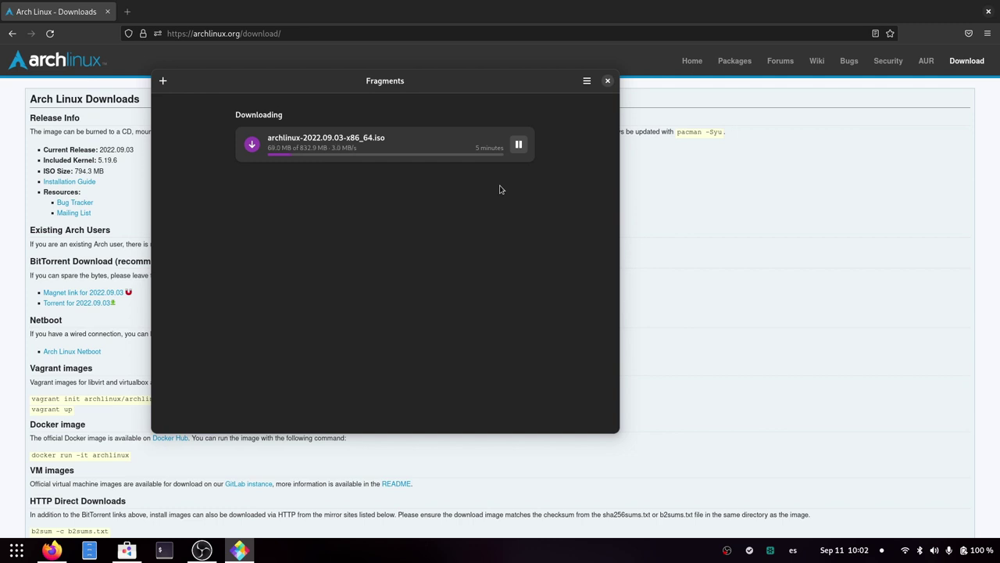
Review the General and Network preferences of Fragments, including the listening port and peer limits.
click(587, 81)
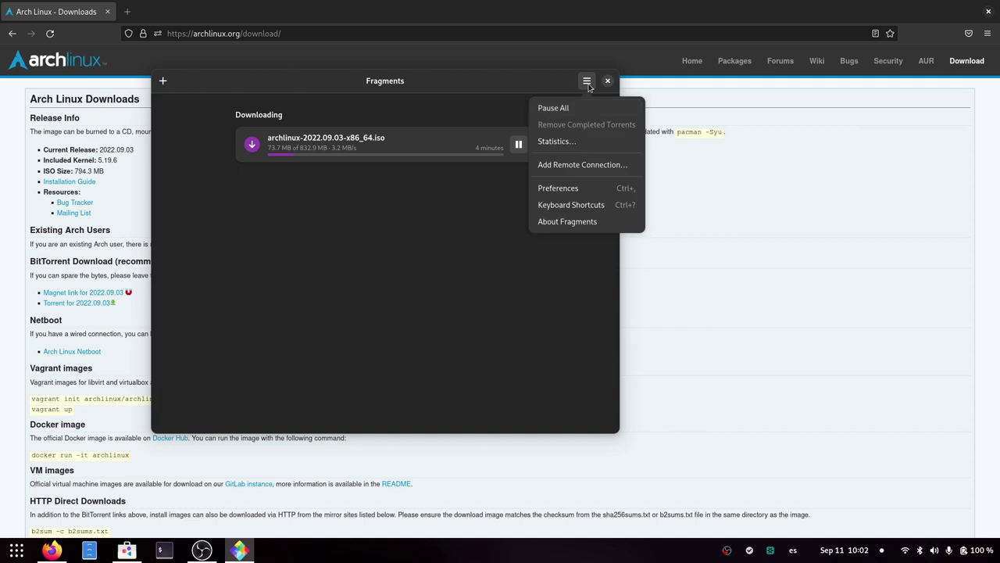
click(568, 190)
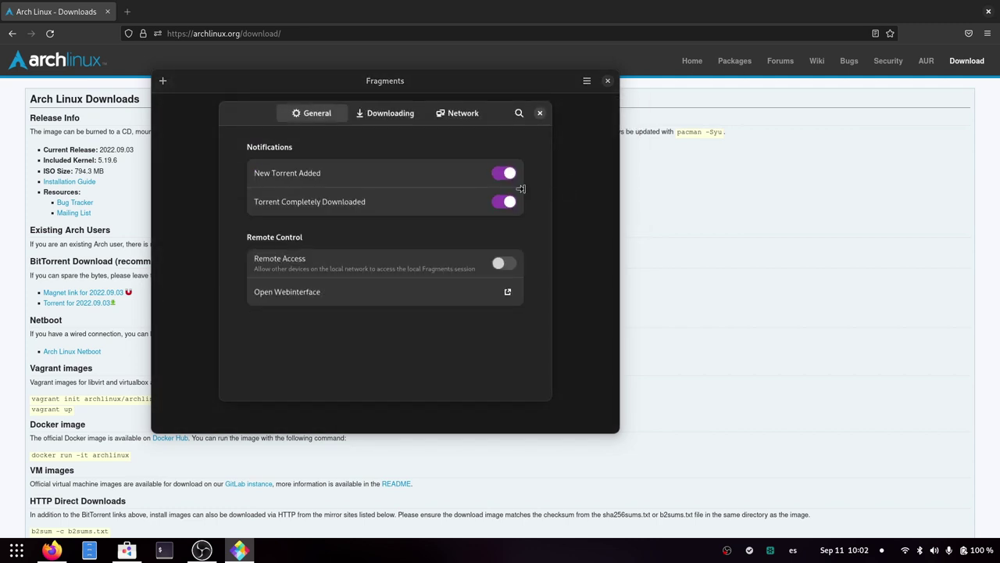
click(457, 113)
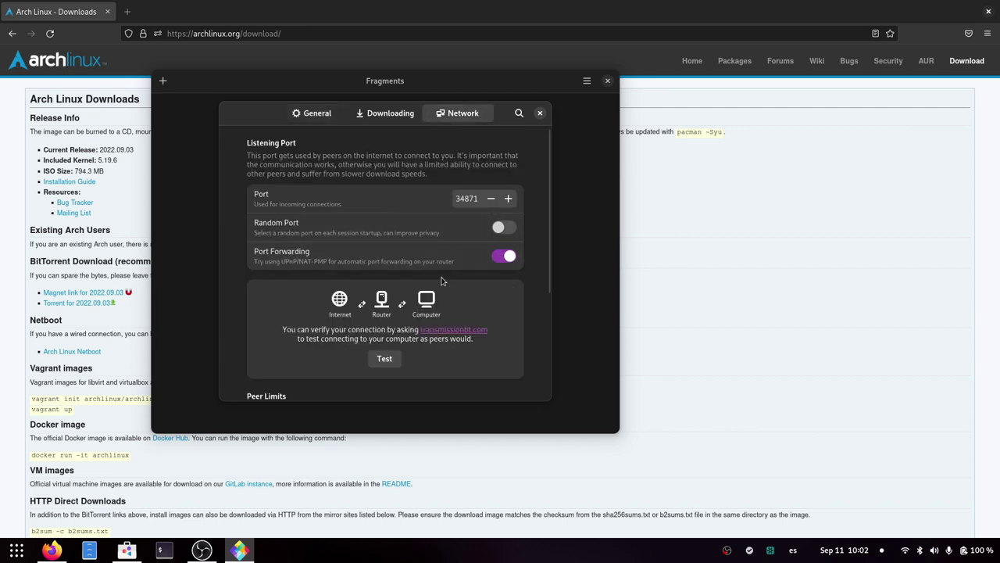
scroll(446, 285, down, 2)
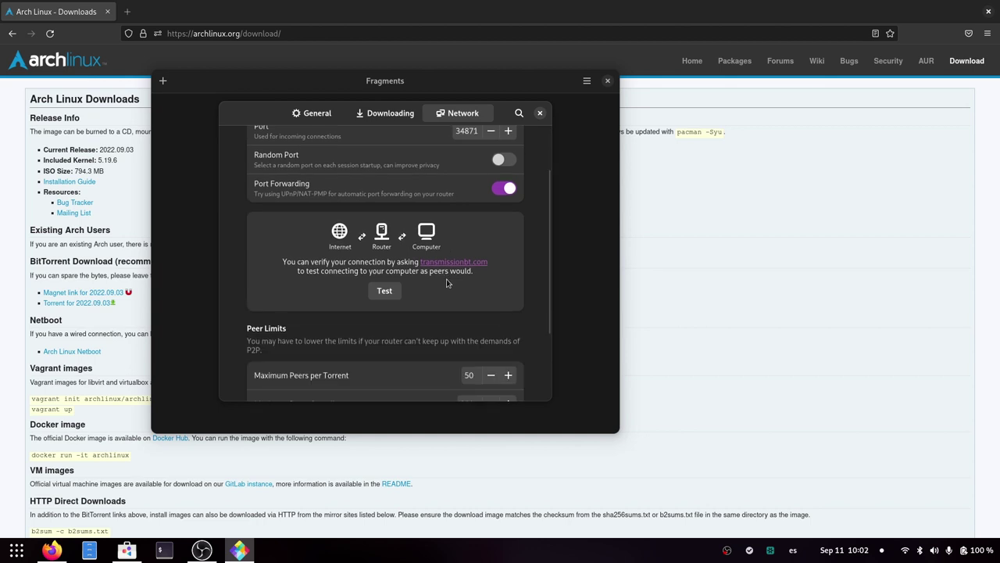
scroll(447, 283, down, 3)
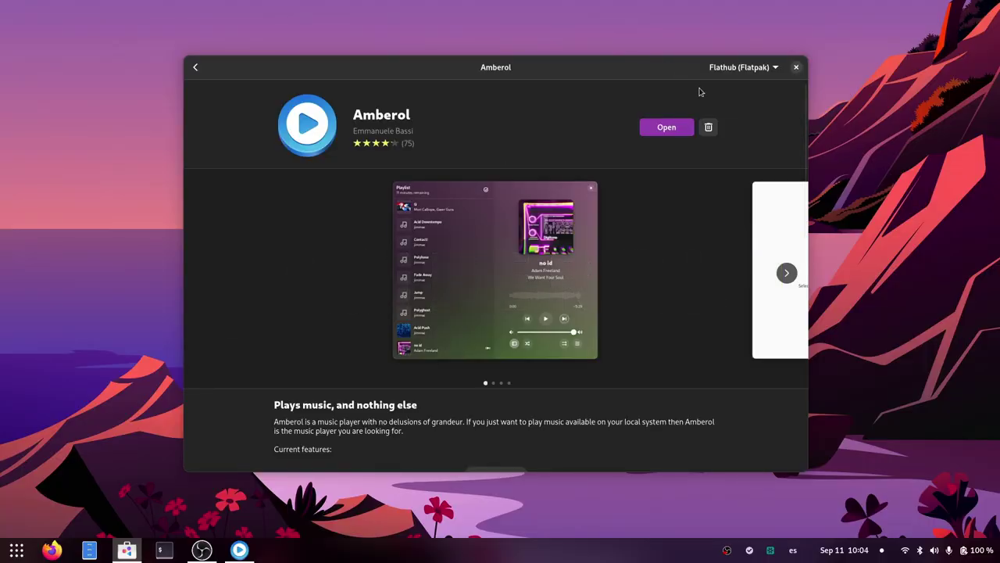
Check which software sources are available for Amberol in the software store.
click(723, 72)
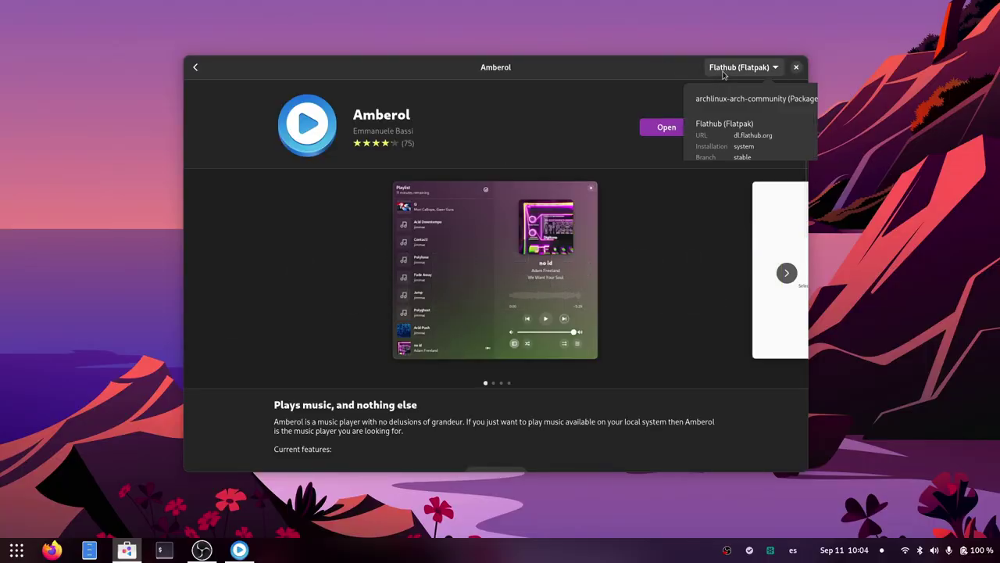
click(723, 75)
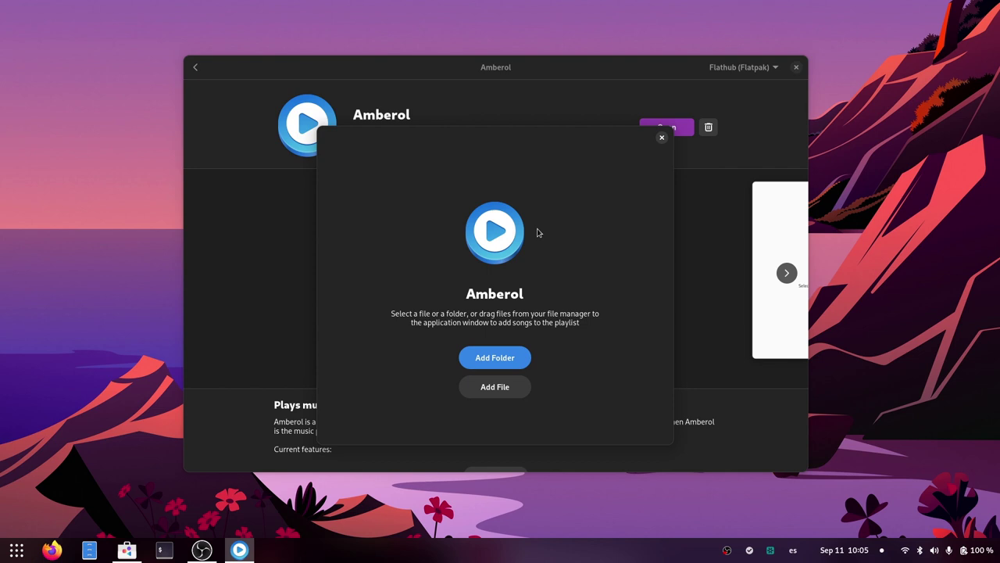
Add the music folder "Beethoven Tchaikovsky Vivaldi Others" to the Amberol playlist.
click(506, 360)
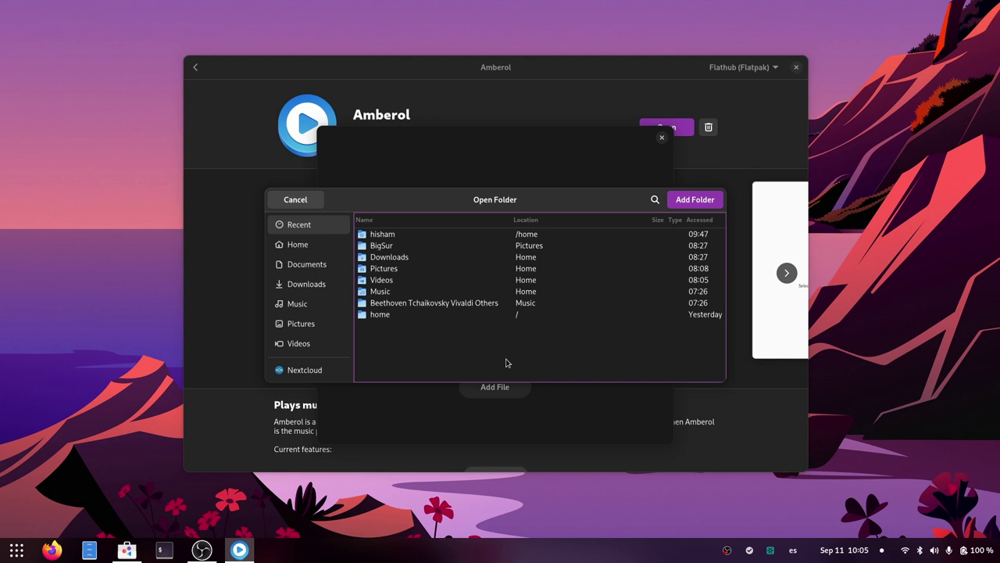
double_click(407, 304)
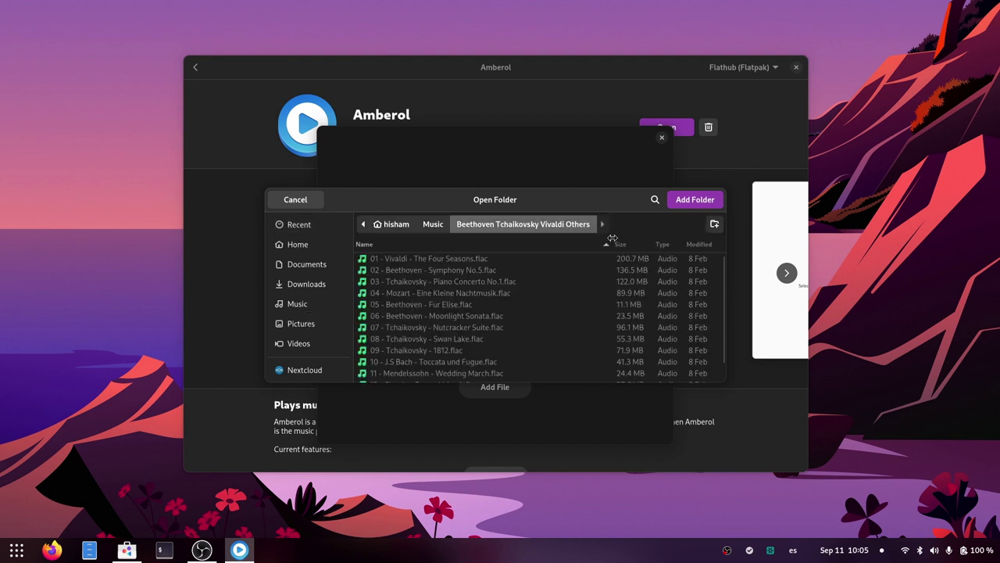
click(679, 201)
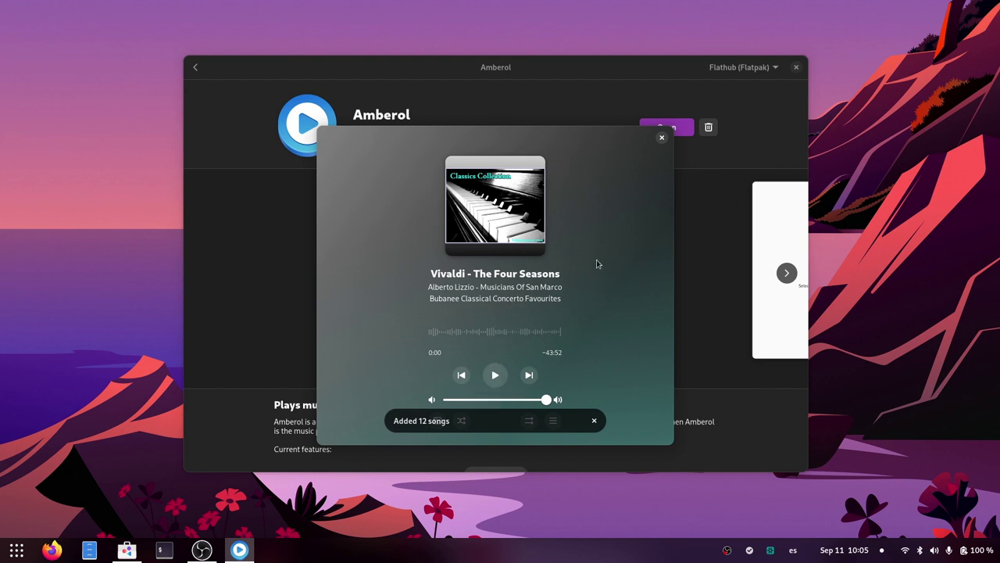
Reposition the Amberol window, then briefly play and pause "Vivaldi - The Four Seasons".
drag(598, 257, 623, 237)
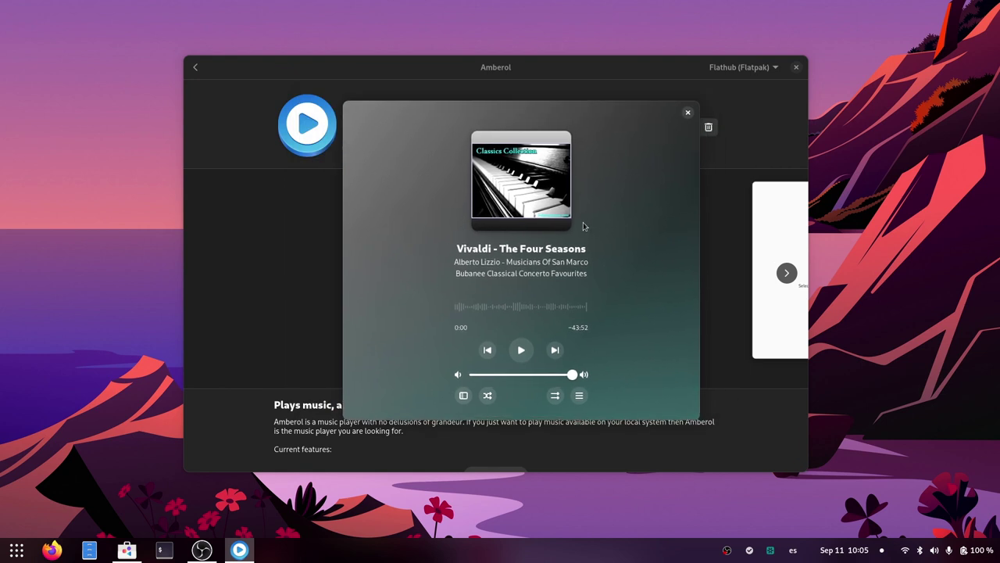
click(521, 349)
click(522, 351)
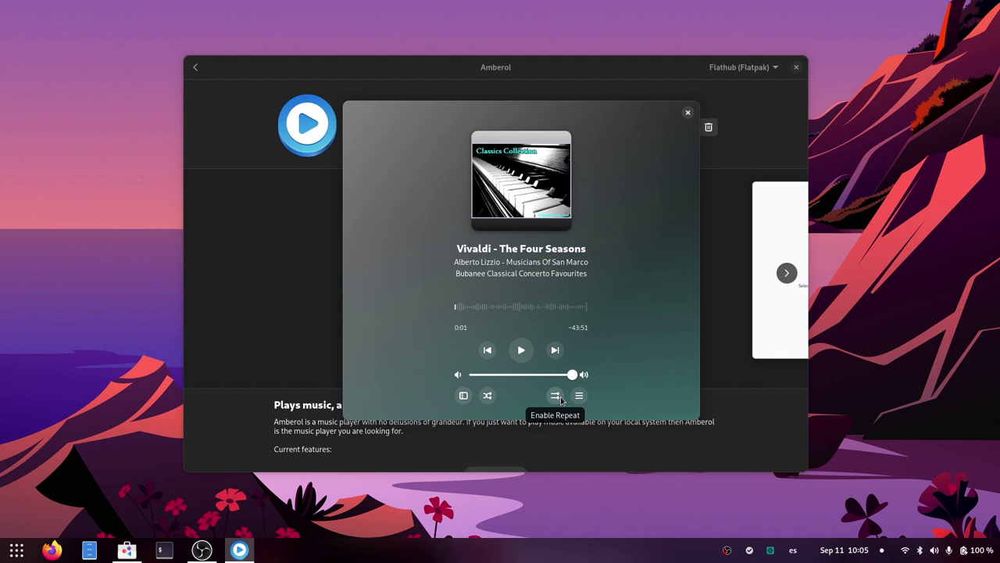
Move the Amberol window and enlarge it so the playlist is shown beside the player.
drag(664, 403, 592, 361)
right_click(591, 361)
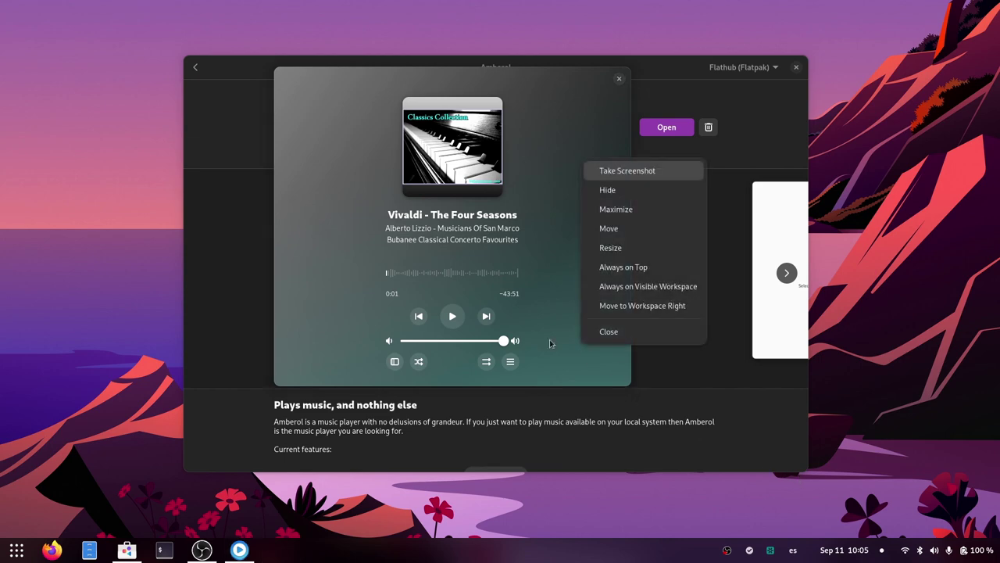
click(578, 337)
drag(636, 387, 903, 504)
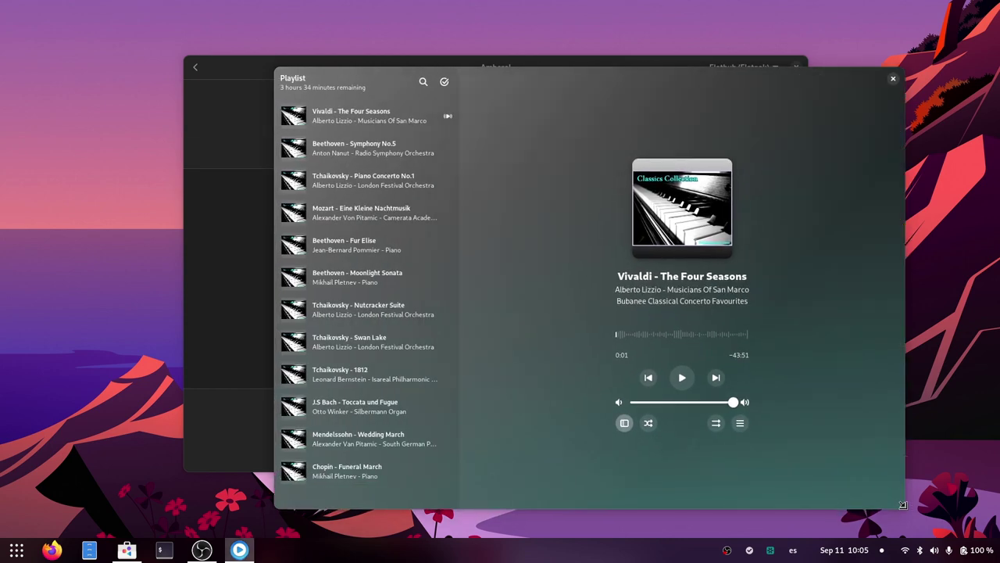
drag(903, 504, 805, 505)
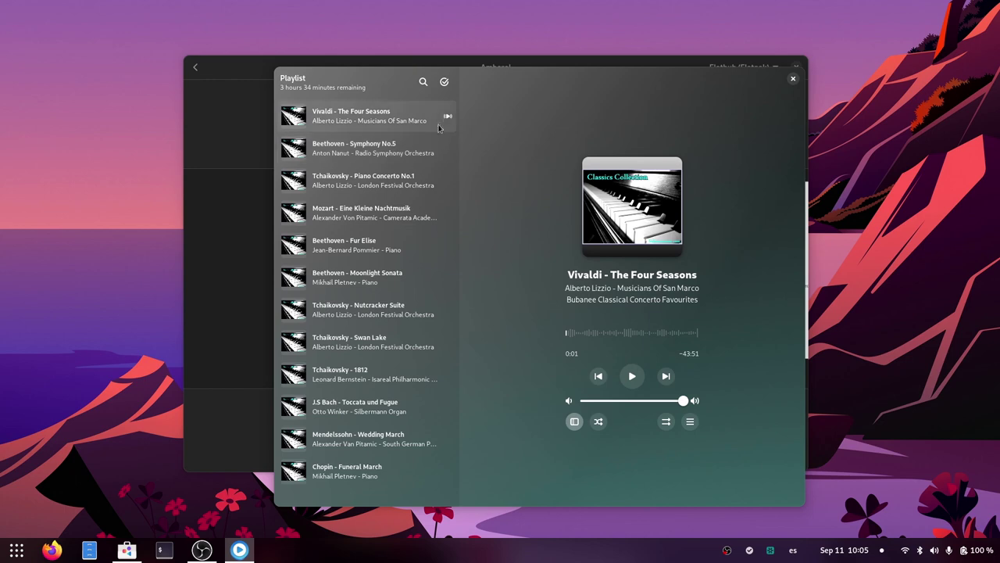
click(690, 426)
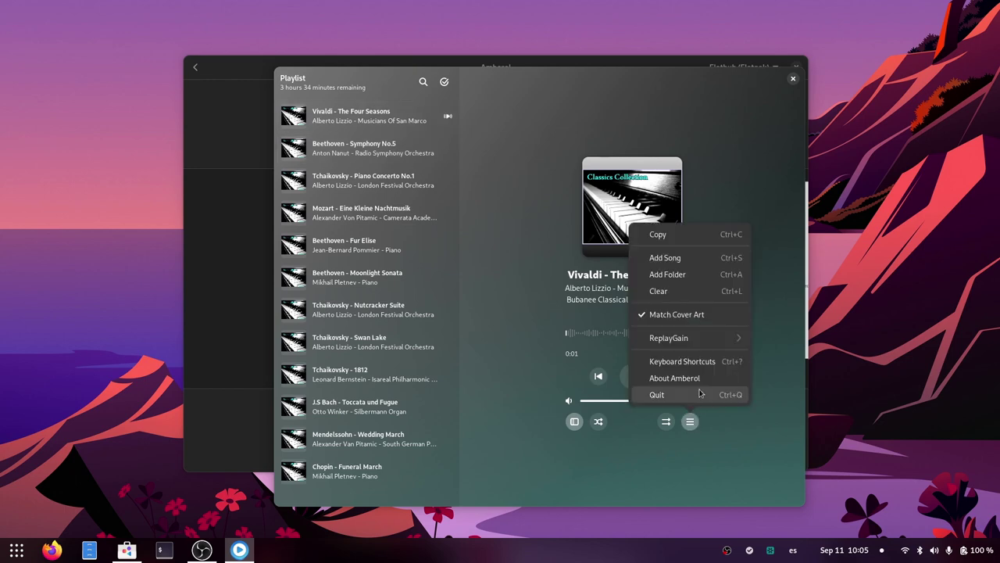
click(666, 259)
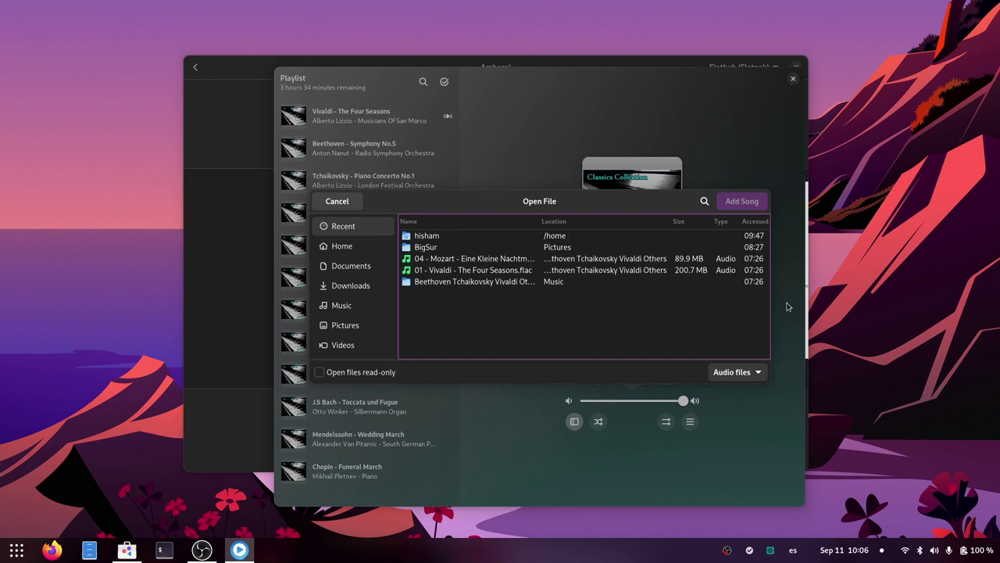
key(Escape)
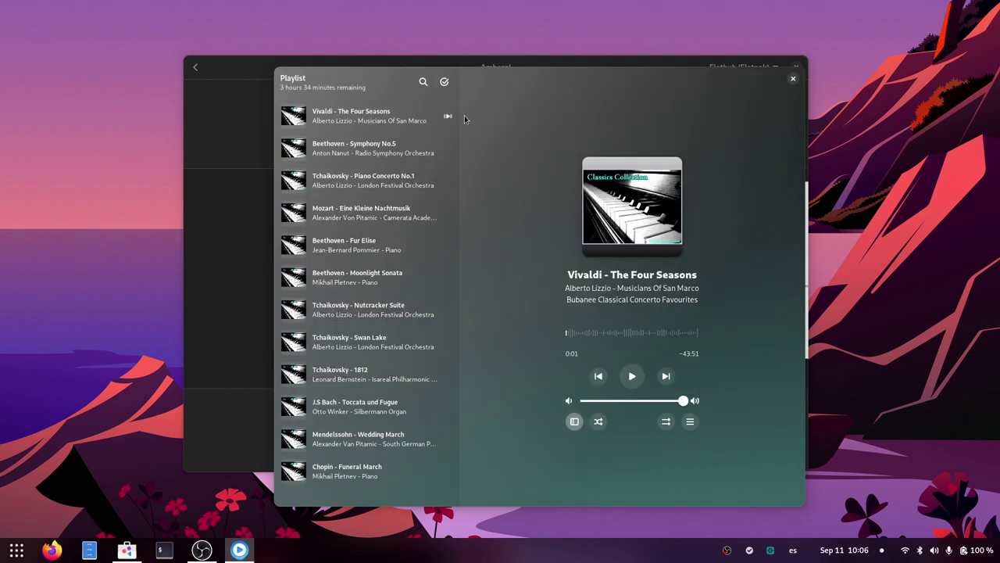
Clear the Amberol playlist and add the single song file "04 - Mozart - Eine Kleine Nachtmusik" from the recent files.
click(690, 421)
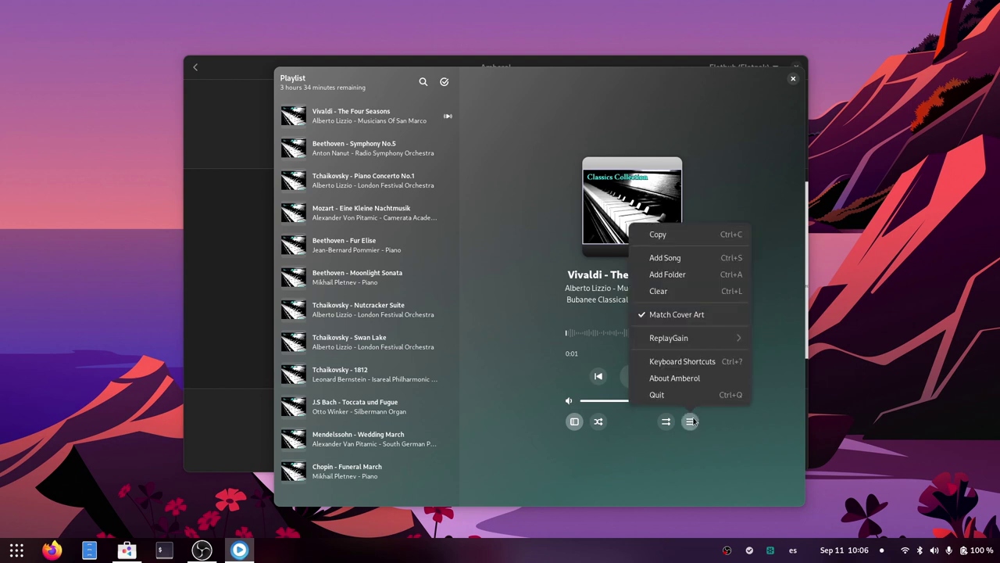
click(672, 290)
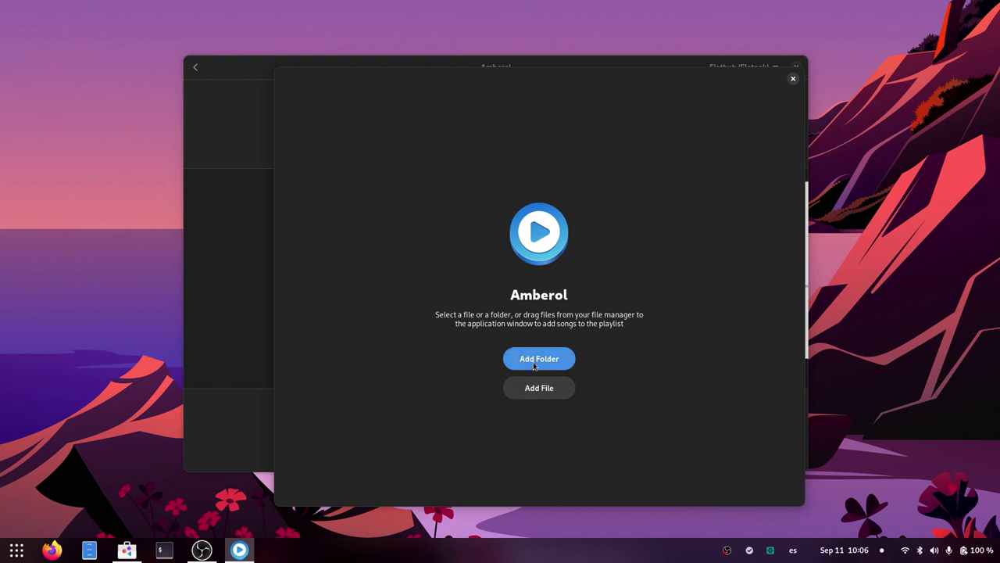
click(534, 390)
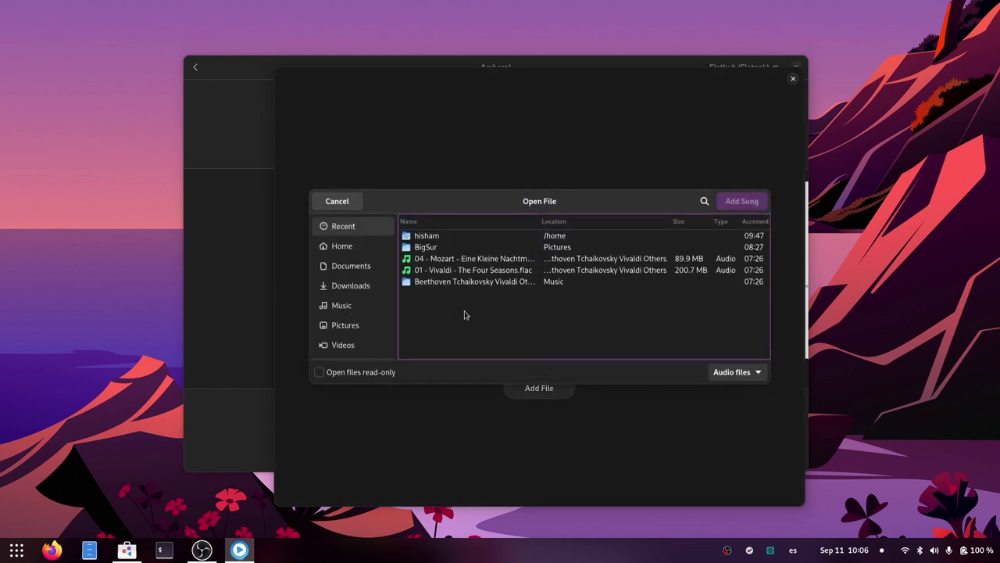
click(696, 260)
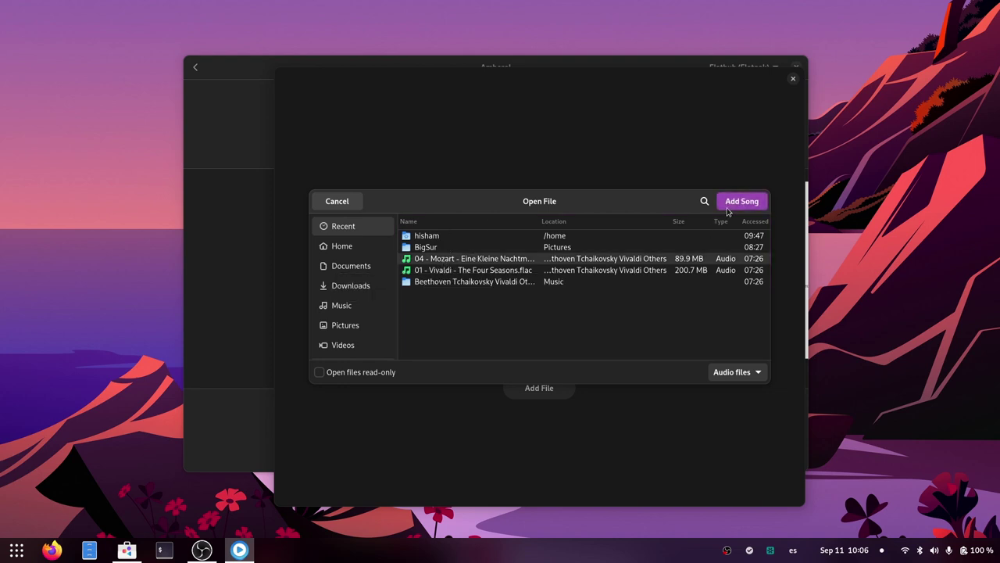
click(740, 203)
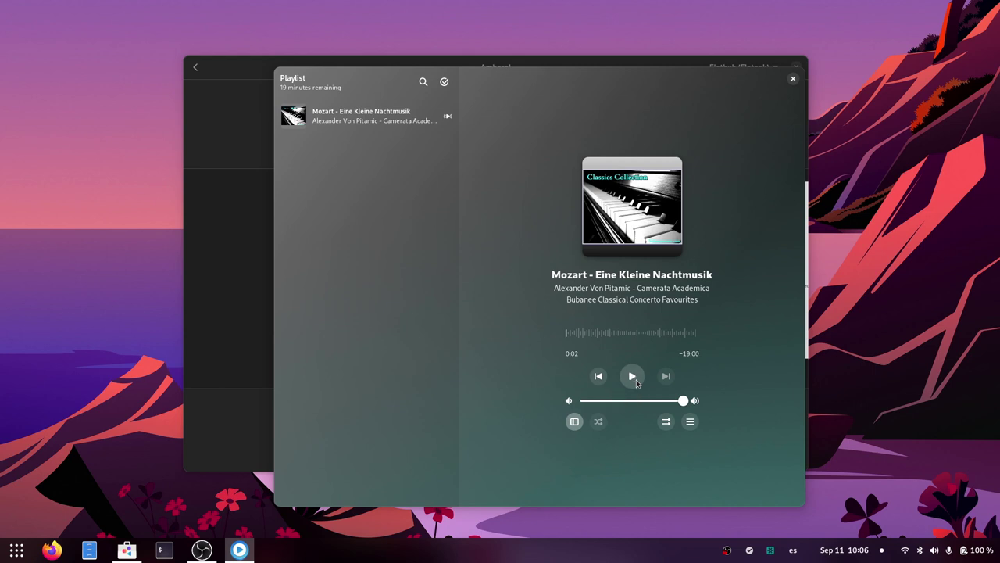
Hide and show the playlist beside the player, and try the volume slider at its maximum.
click(574, 423)
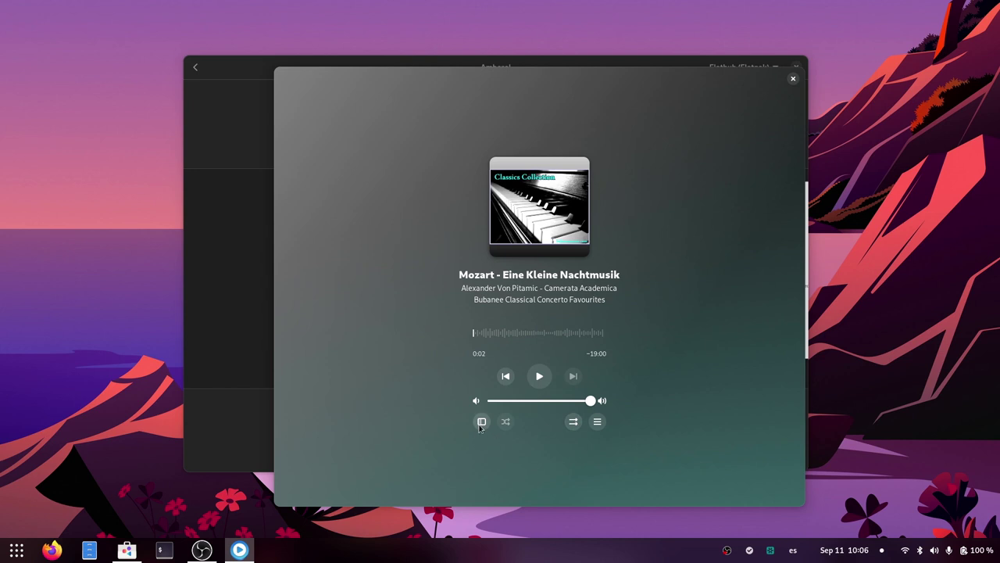
key(F9)
mouse_move(684, 402)
mouse_down()
mouse_move(641, 402)
mouse_move(697, 395)
mouse_up()
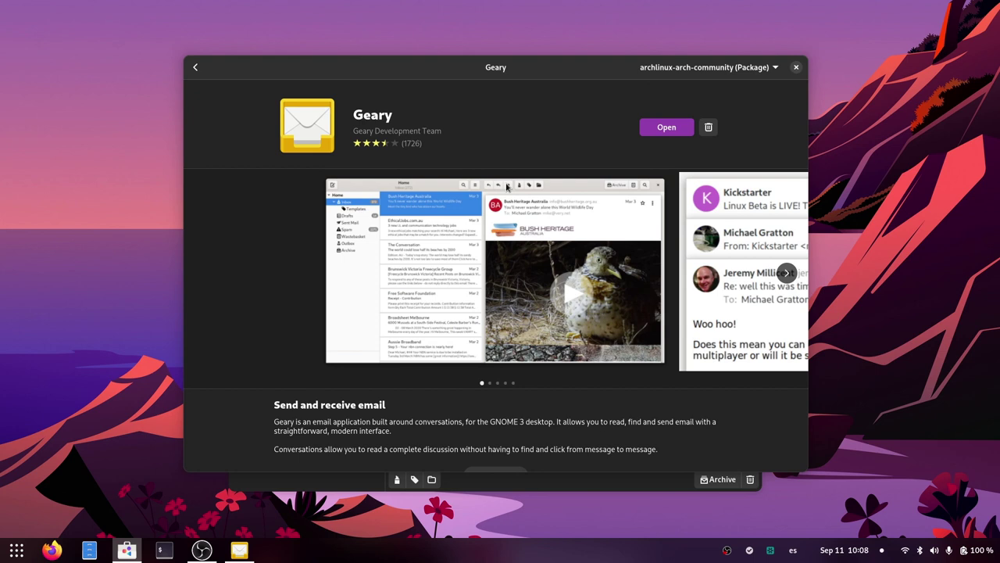
Switch to the Geary mail window and view the blank message composer, then cancel the new message.
click(240, 551)
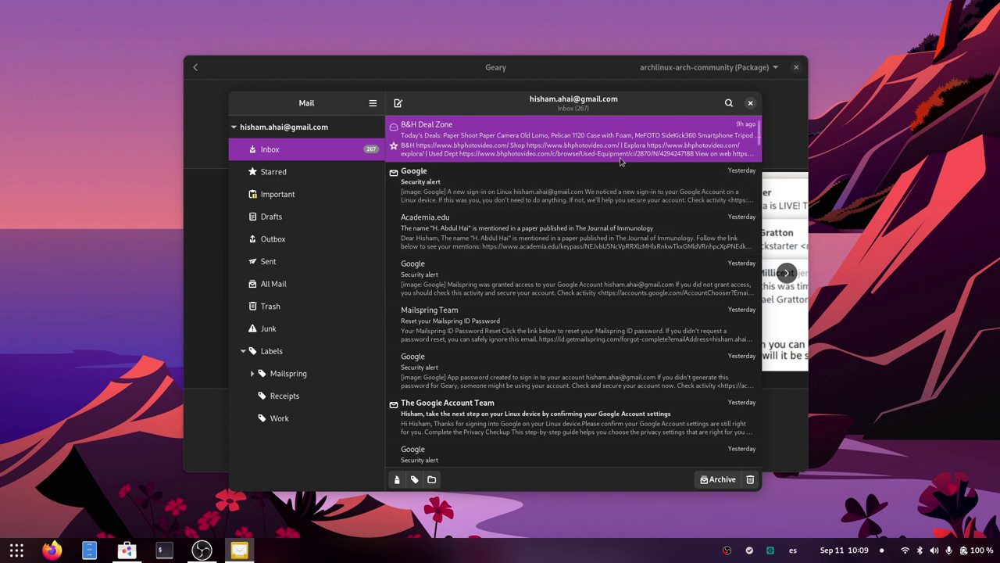
click(397, 104)
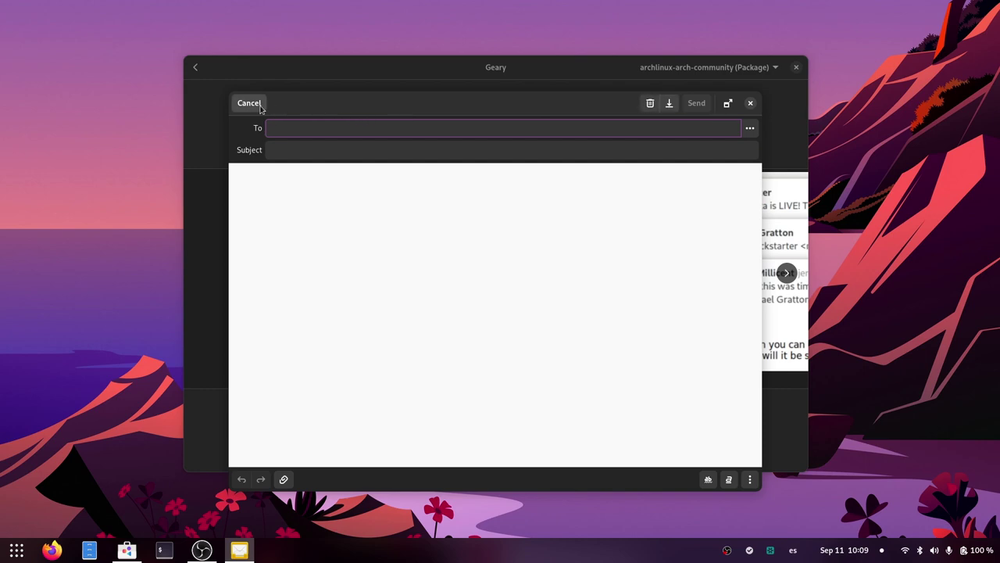
click(252, 103)
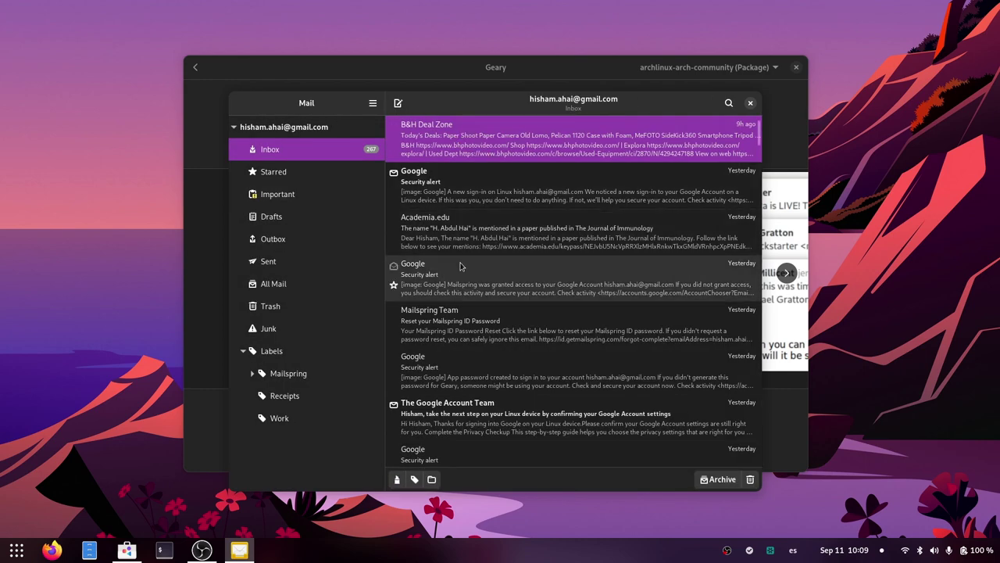
Browse the inbox and maximize the mail window so the selected B&H Deal Zone message is shown beside the list.
scroll(471, 268, down, 3)
scroll(471, 268, up, 3)
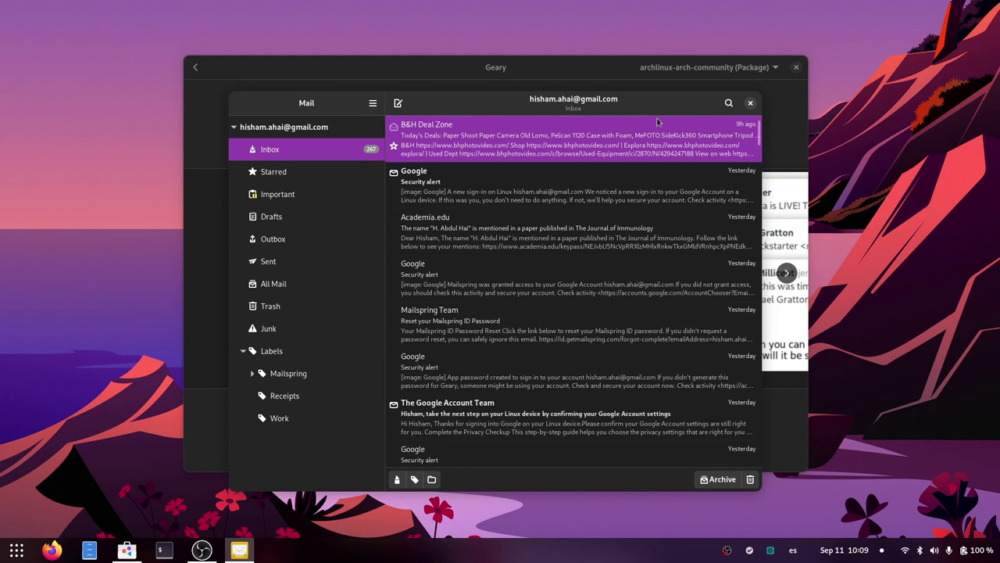
double_click(686, 106)
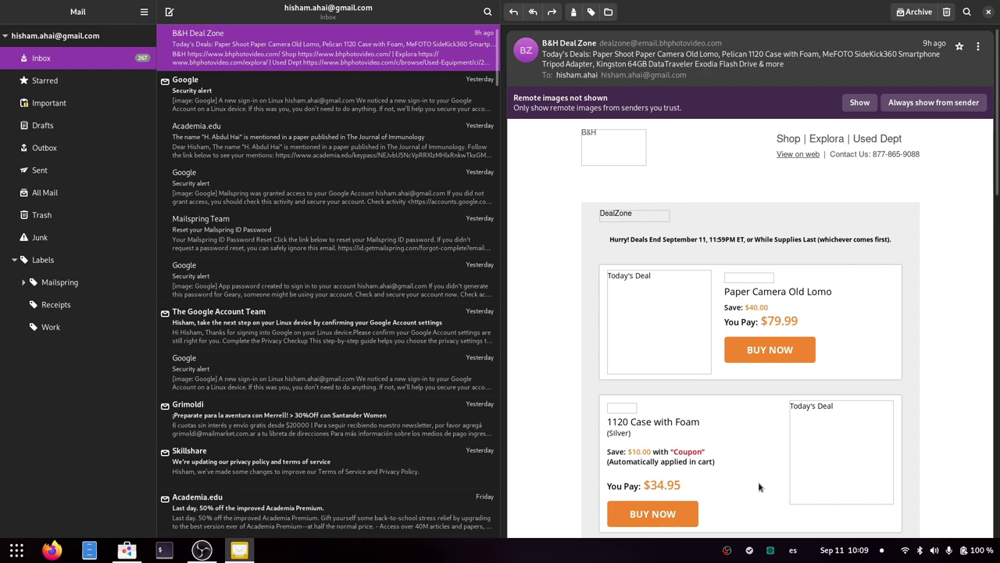
click(842, 550)
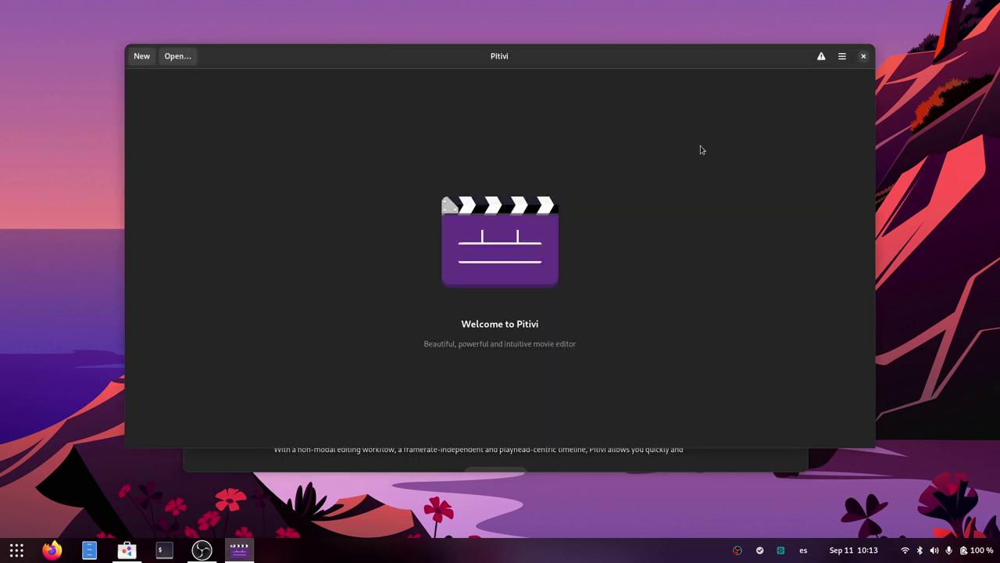
Maximize the Pitivi window and create a new video project.
double_click(439, 66)
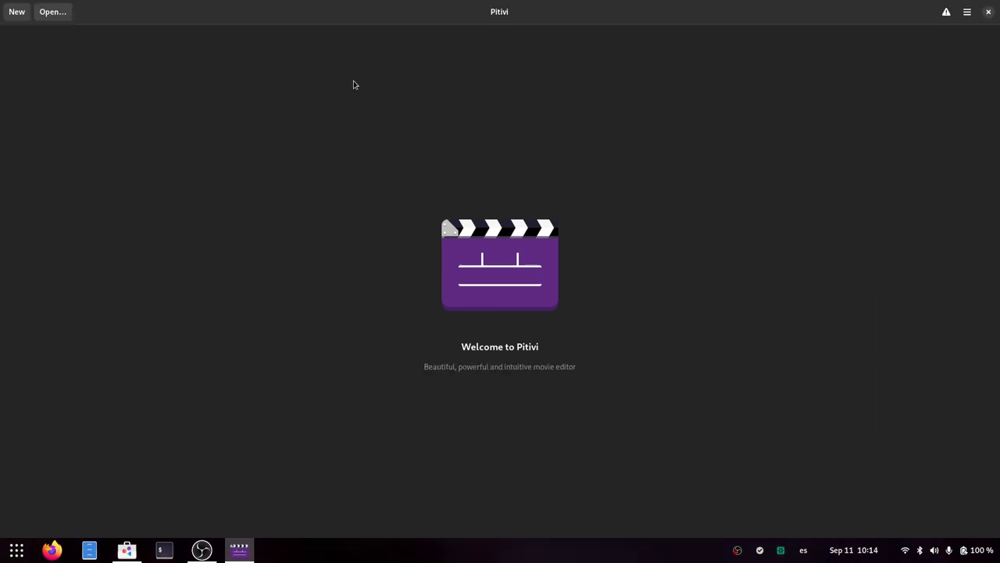
click(26, 14)
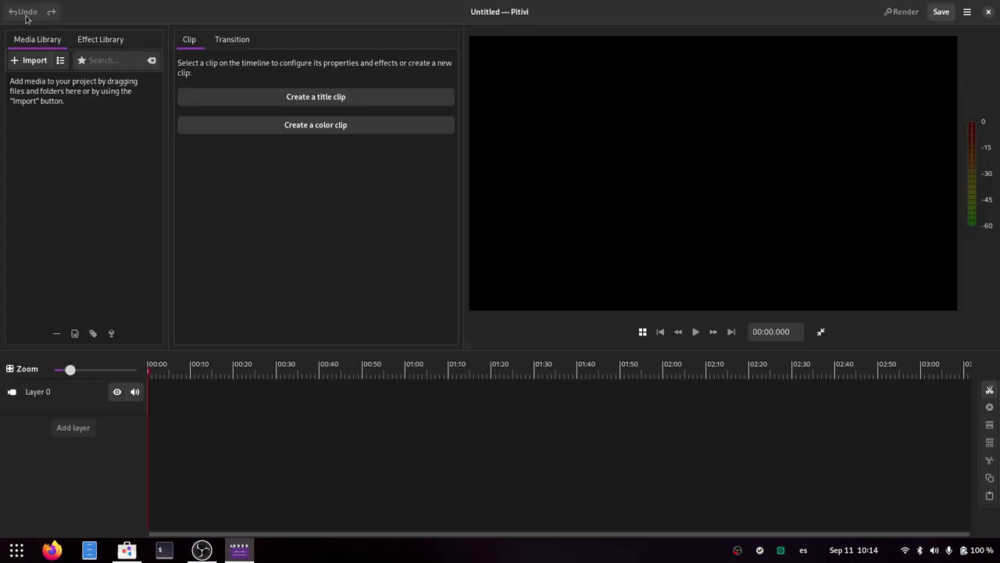
Import the video "94-bottles-windows-software-linux.mp4" and place it at the start of Layer 0 on the timeline.
click(29, 62)
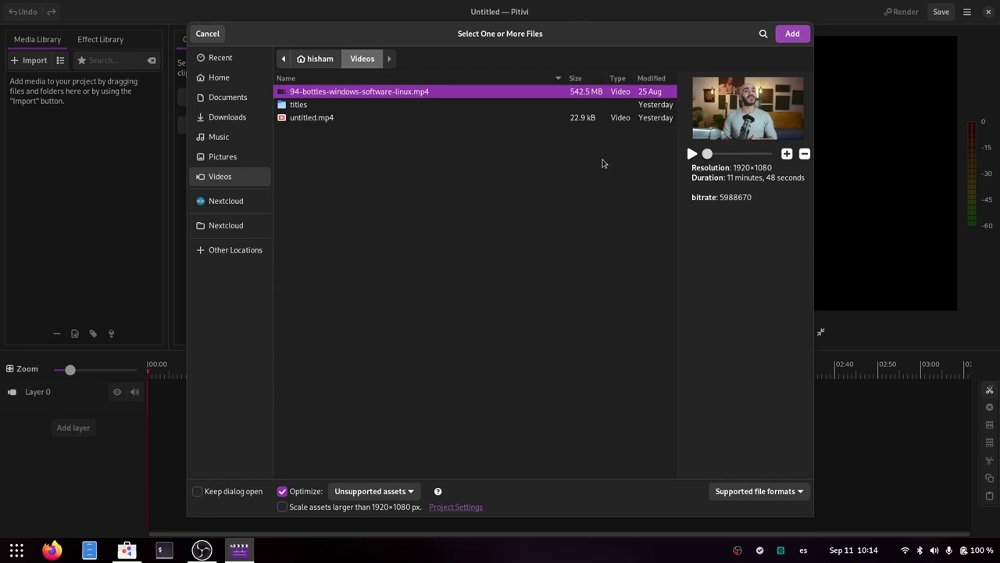
click(795, 36)
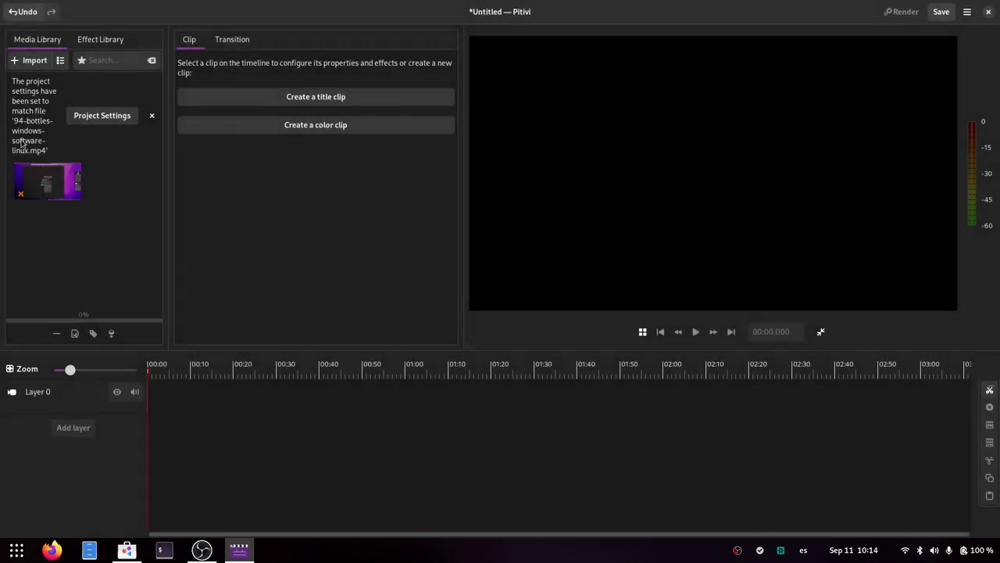
drag(45, 188, 211, 434)
drag(309, 403, 261, 397)
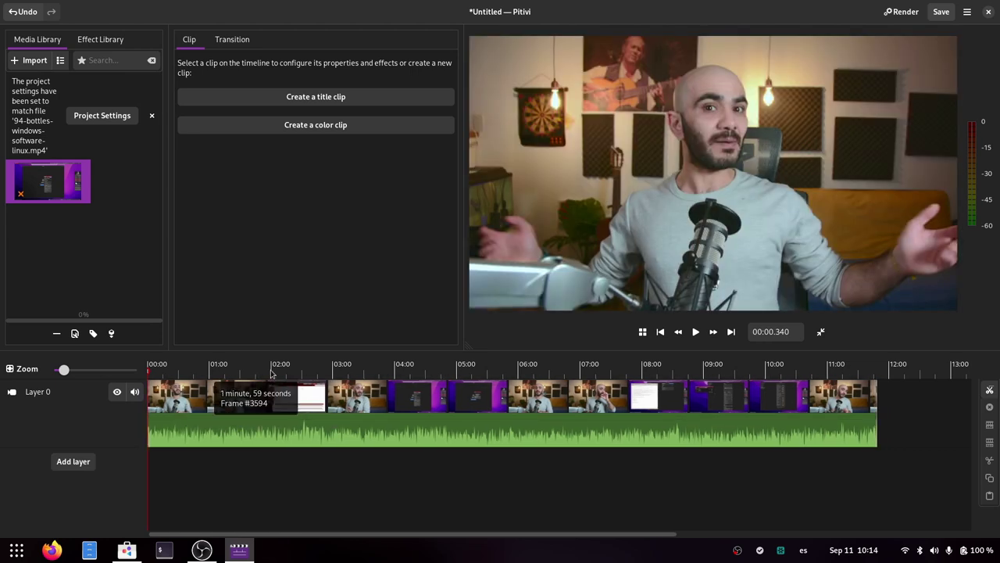
Split the timeline clip at 01:59.888 and again at 04:20.601.
click(272, 374)
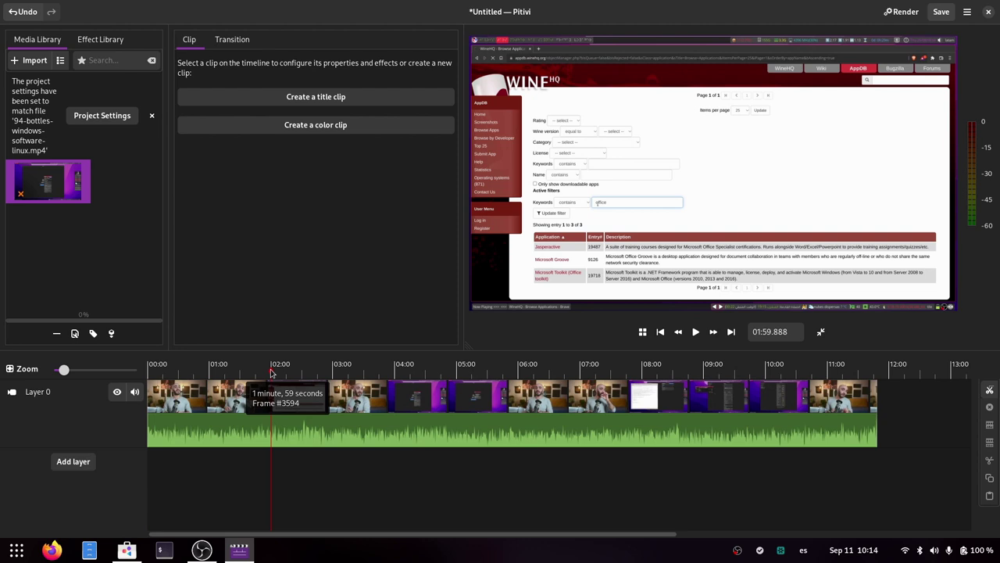
key(s)
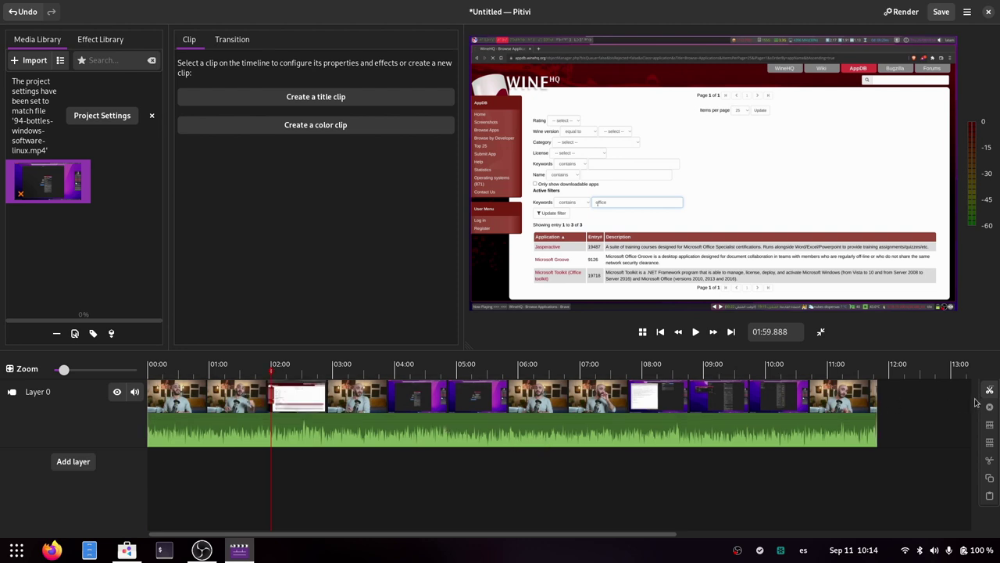
click(416, 373)
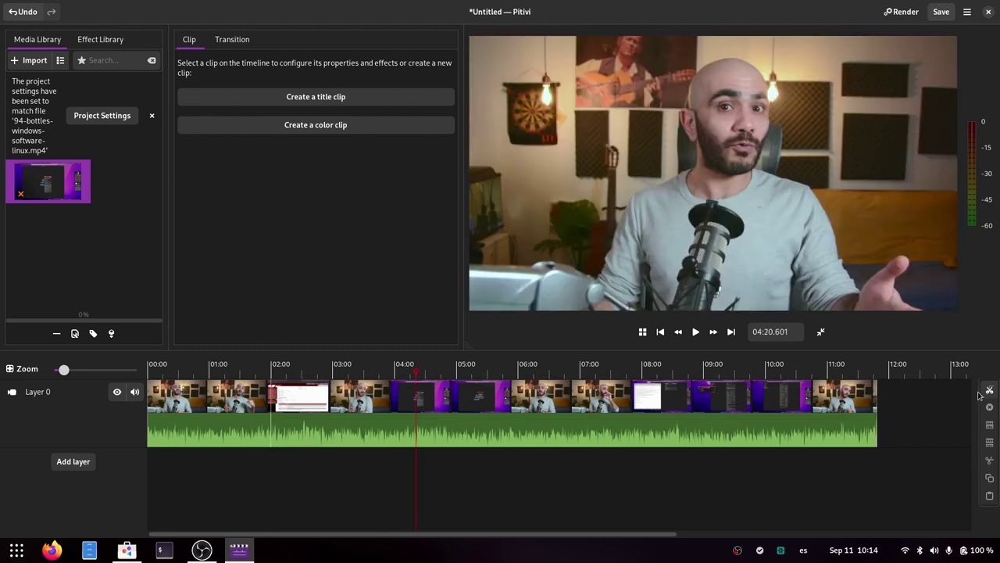
click(989, 389)
Delete the middle section of the split video and move the remaining clip up against the first to close the gap.
click(340, 407)
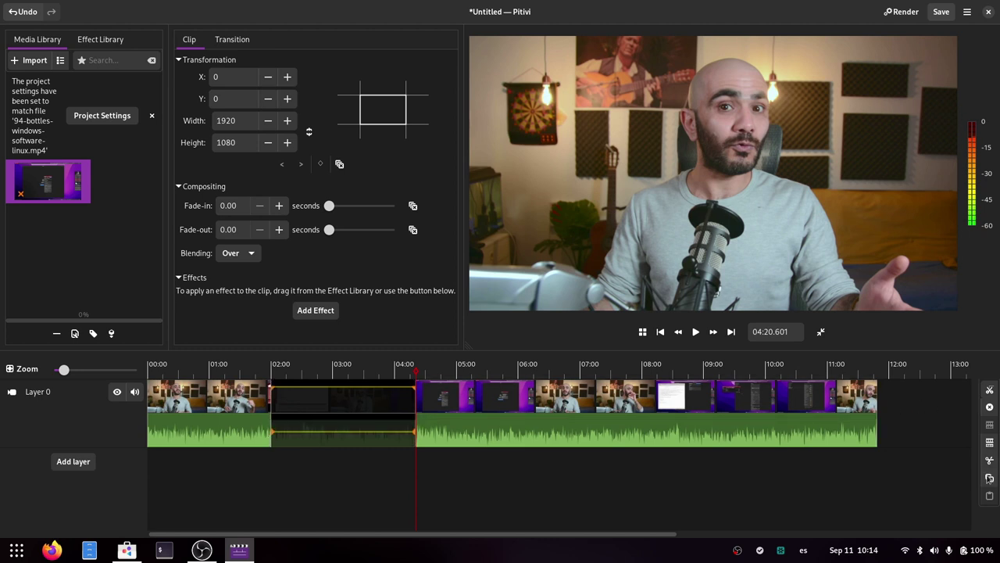
key(Delete)
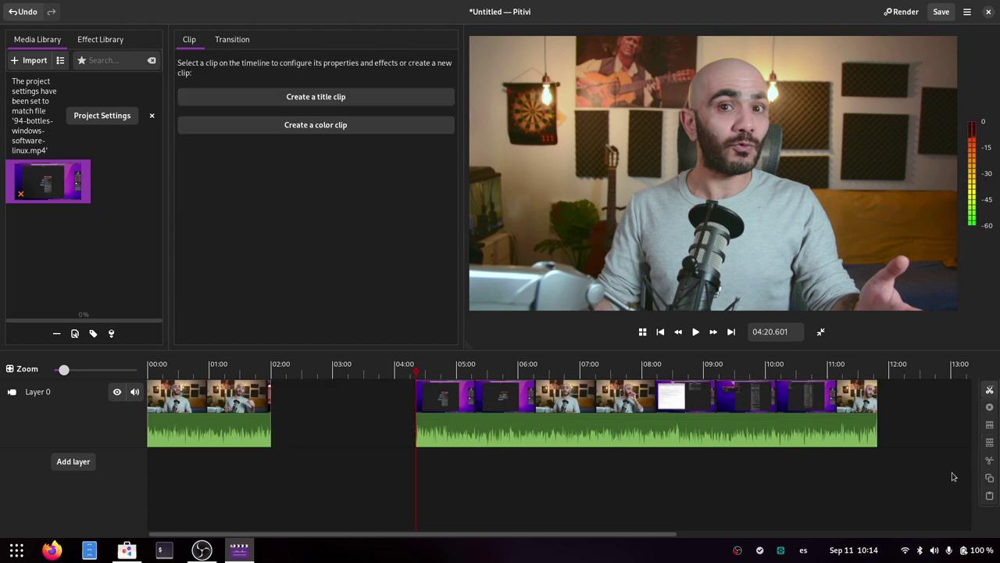
drag(563, 402, 420, 386)
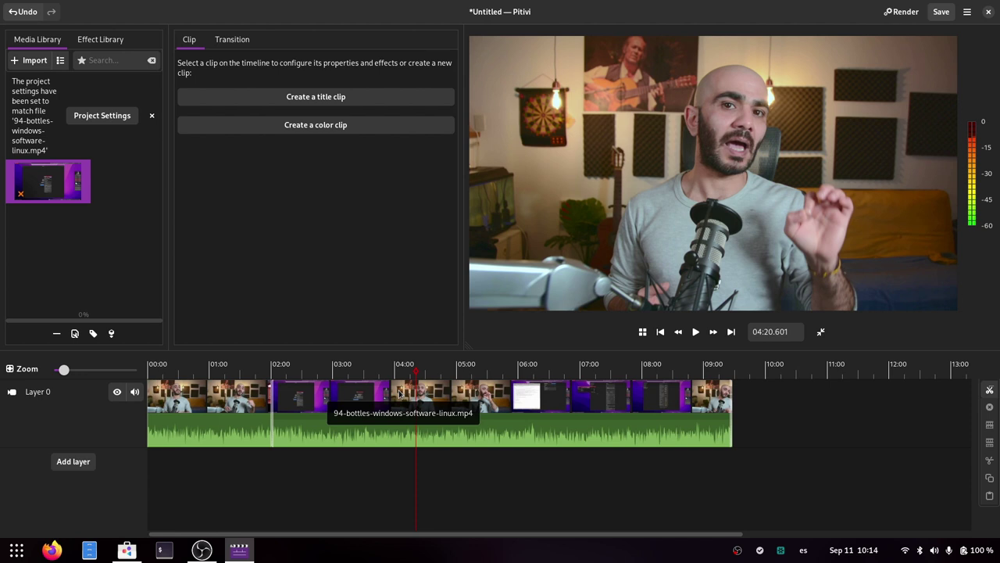
Examine the effects offered in the Compositing category of the Effect Library.
click(115, 47)
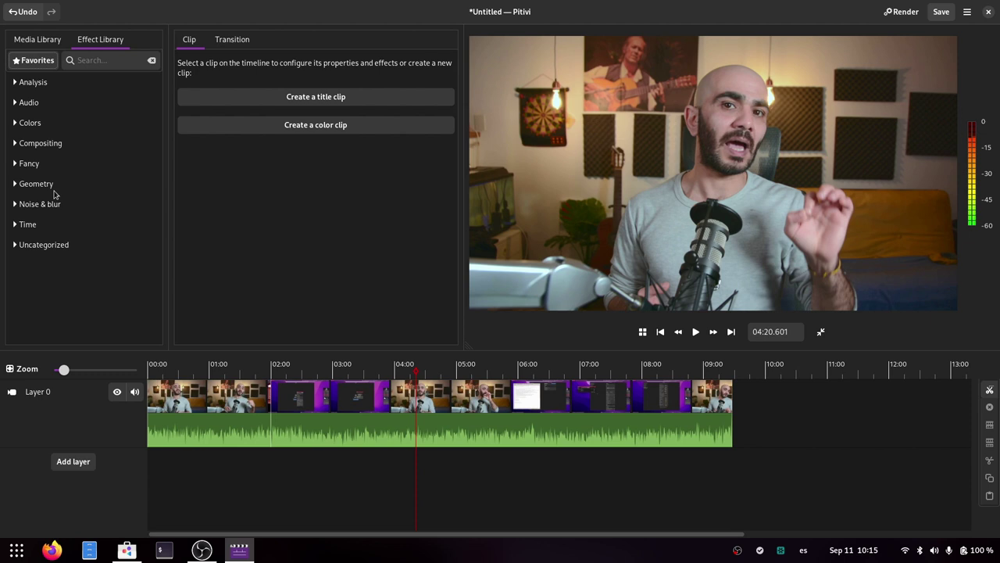
click(15, 144)
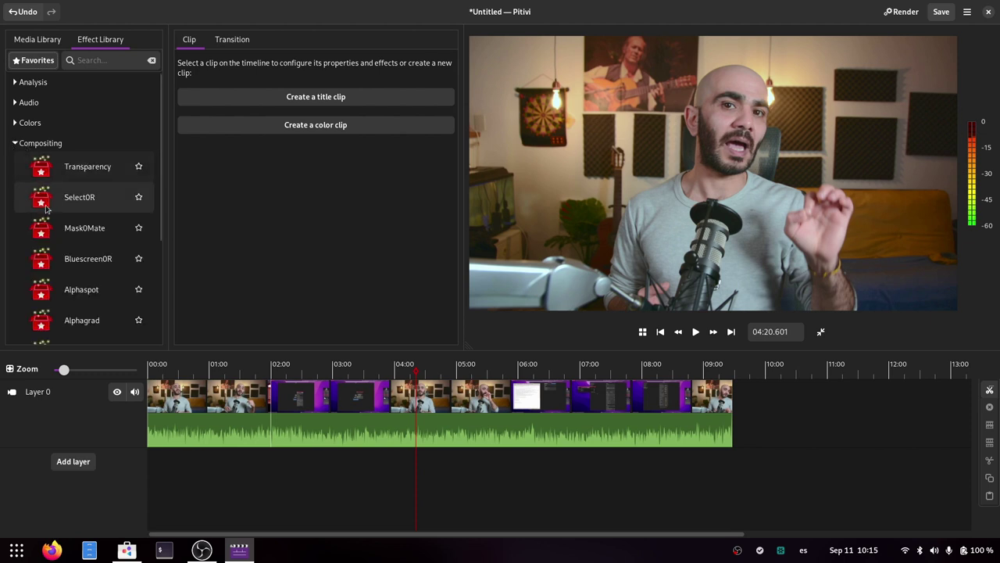
scroll(47, 207, down, 3)
scroll(51, 211, up, 3)
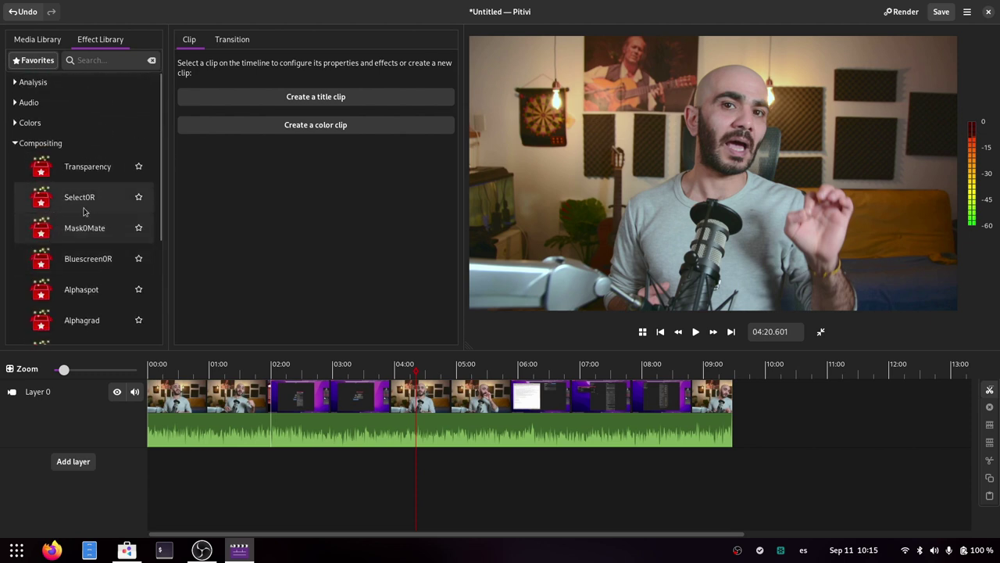
Create a title clip at the playhead and reposition its text to about 0.34 horizontal and 0.71 vertical alignment.
click(314, 104)
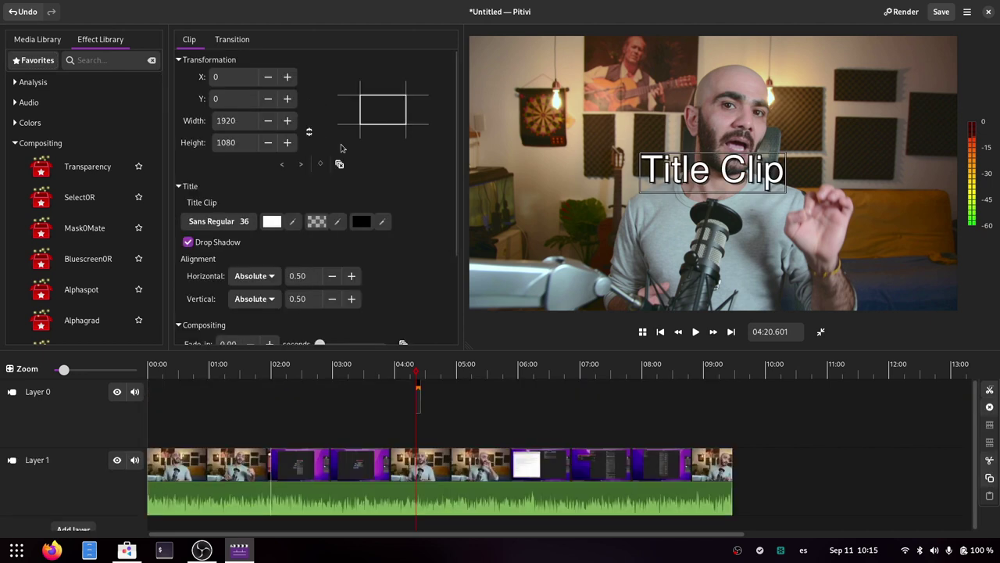
drag(758, 179, 704, 230)
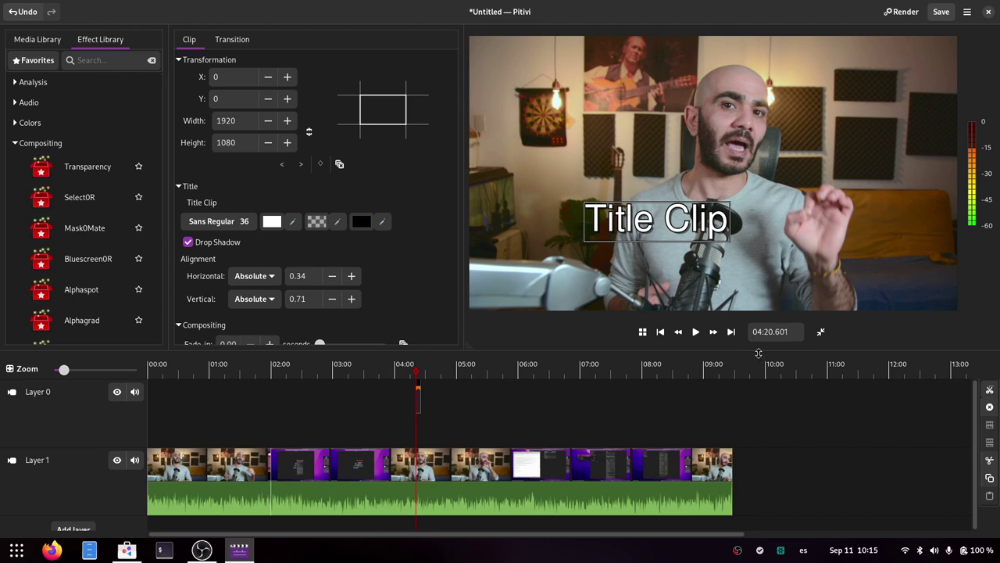
View the project's render settings with the advanced options expanded, and check the available container formats.
click(902, 11)
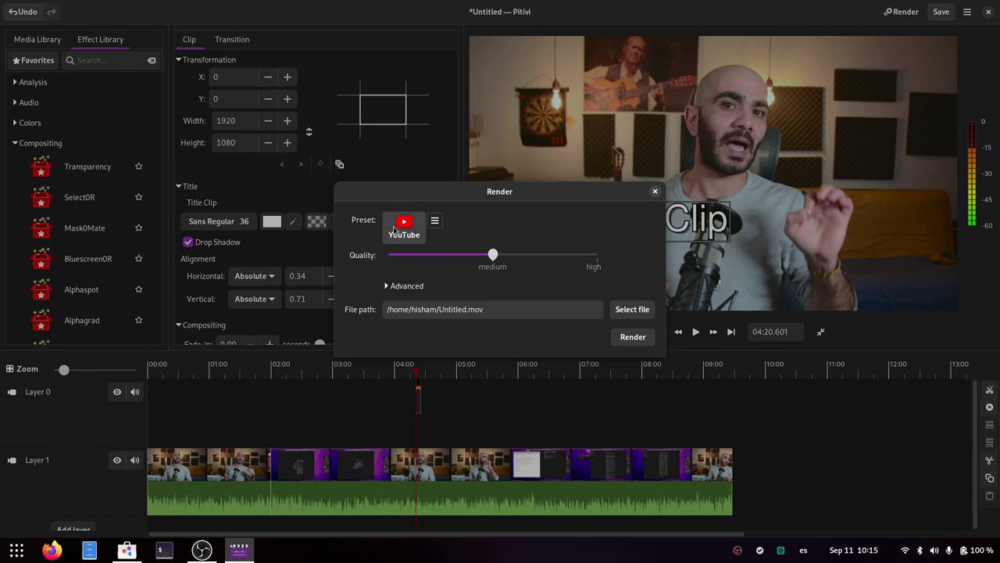
click(386, 288)
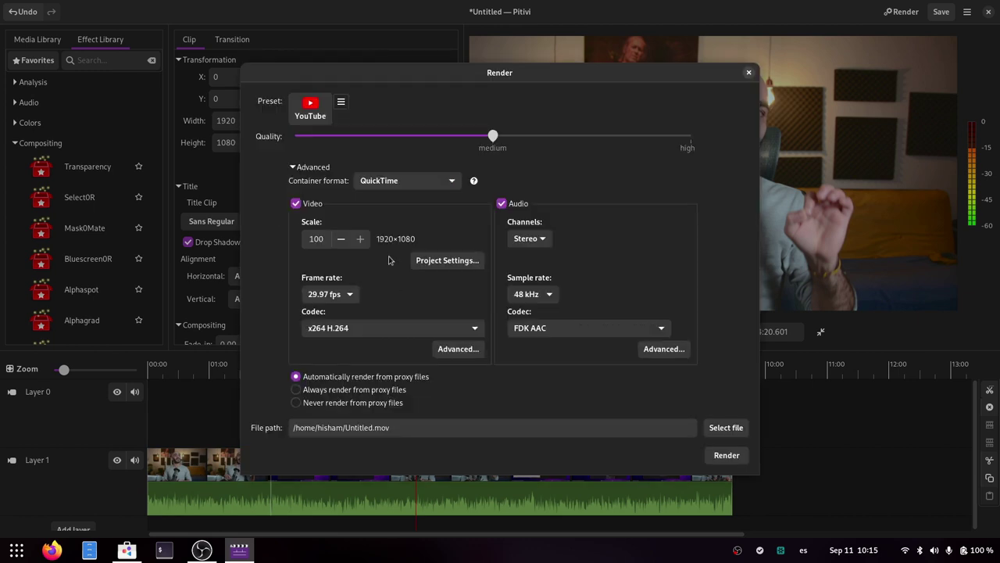
click(388, 181)
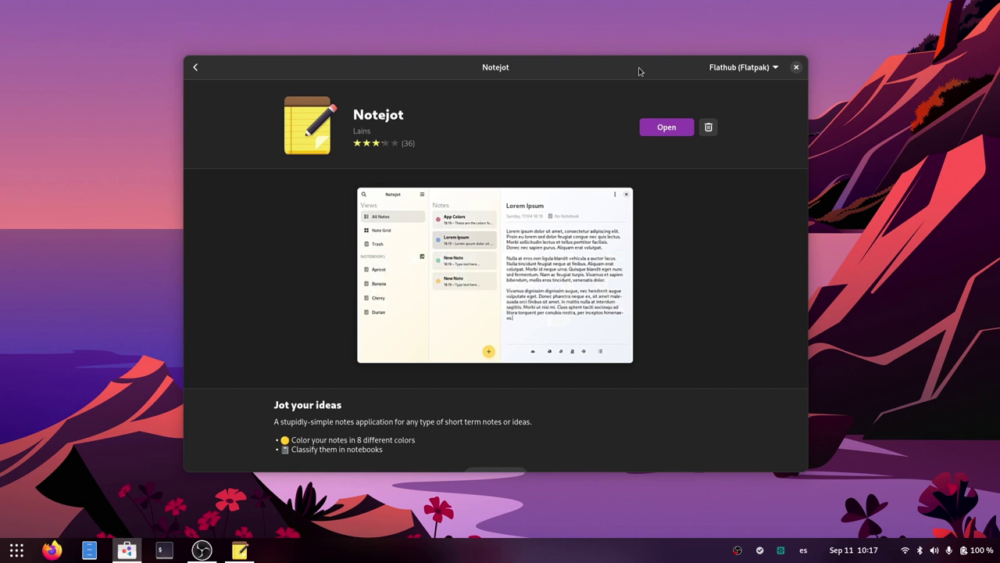
Switch to Notejot, maximize its window and add a new note.
click(237, 550)
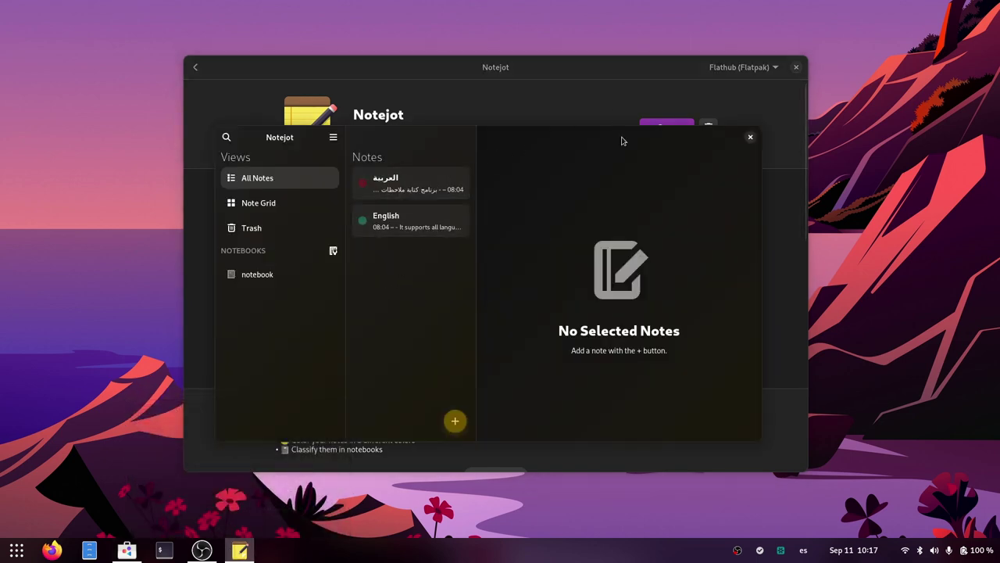
double_click(622, 142)
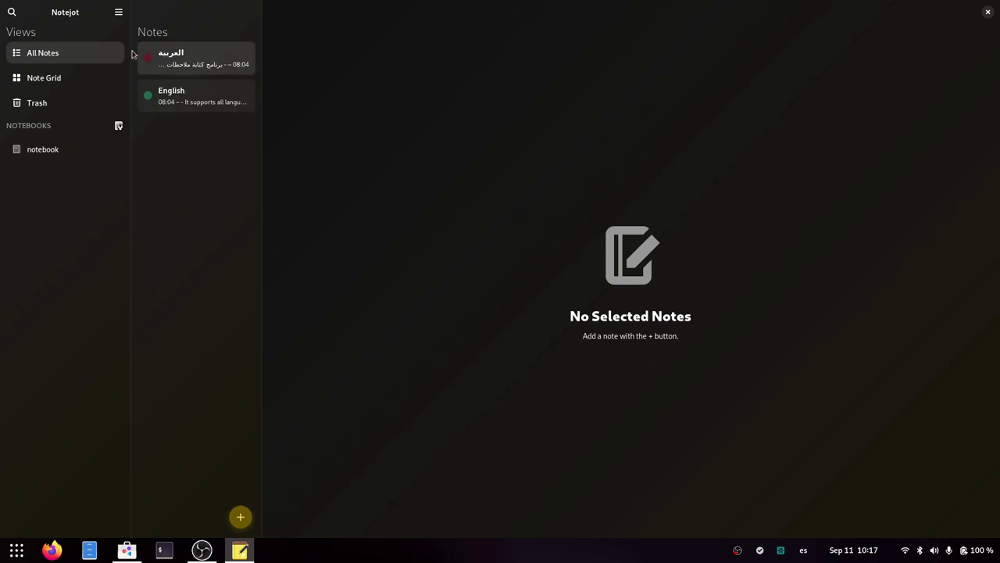
click(239, 517)
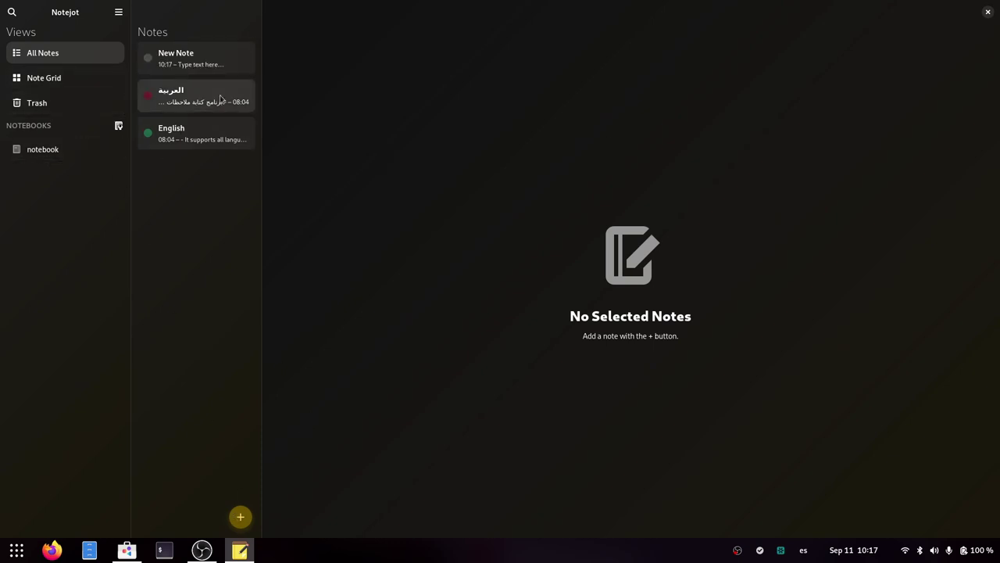
View the Arabic and English notes, and set the note text size to Large.
click(201, 105)
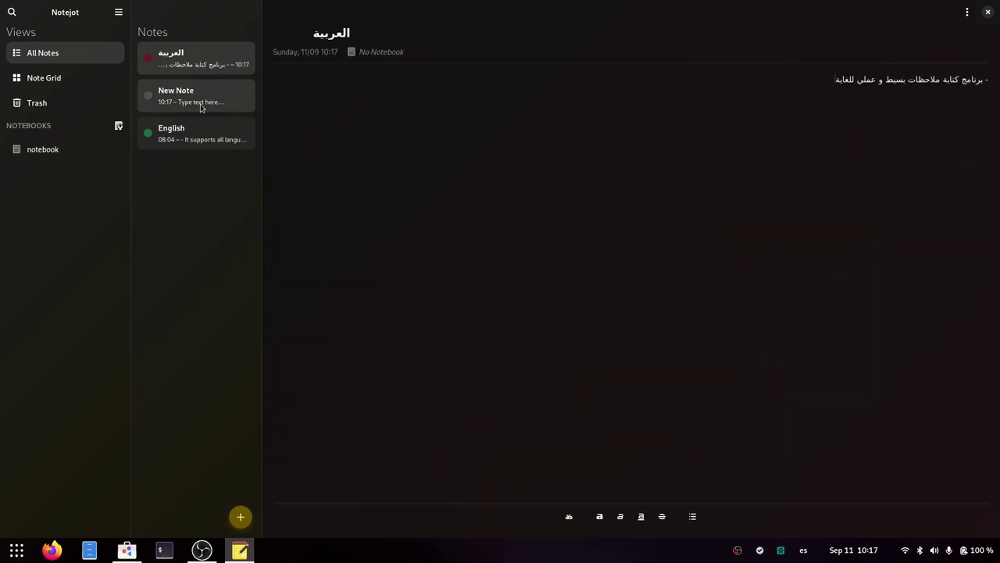
click(183, 144)
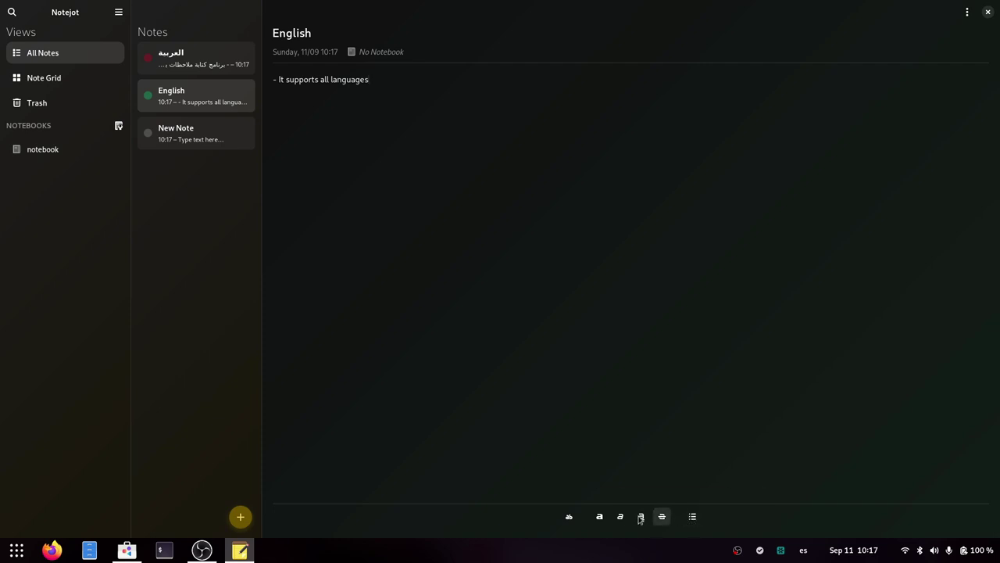
click(119, 12)
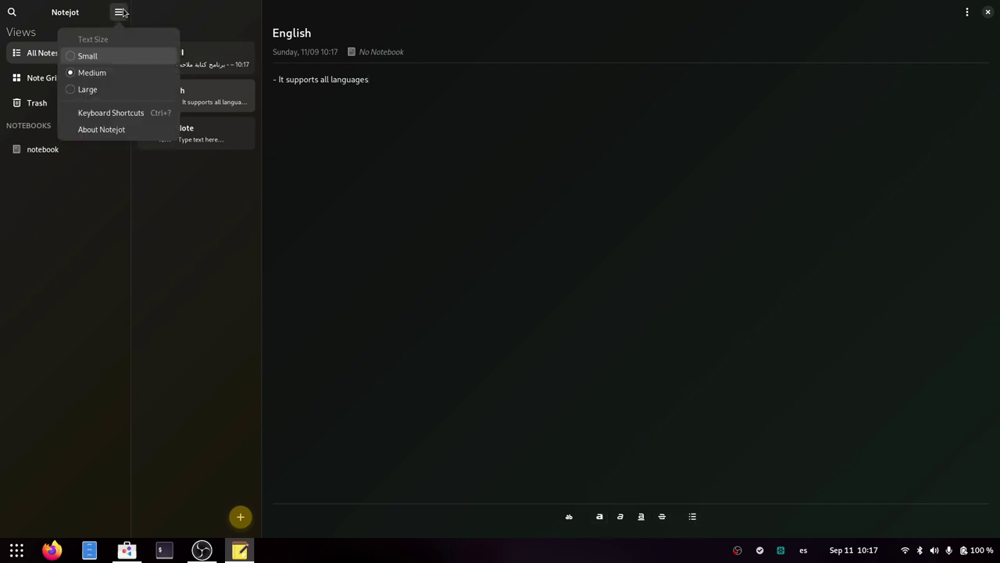
click(119, 92)
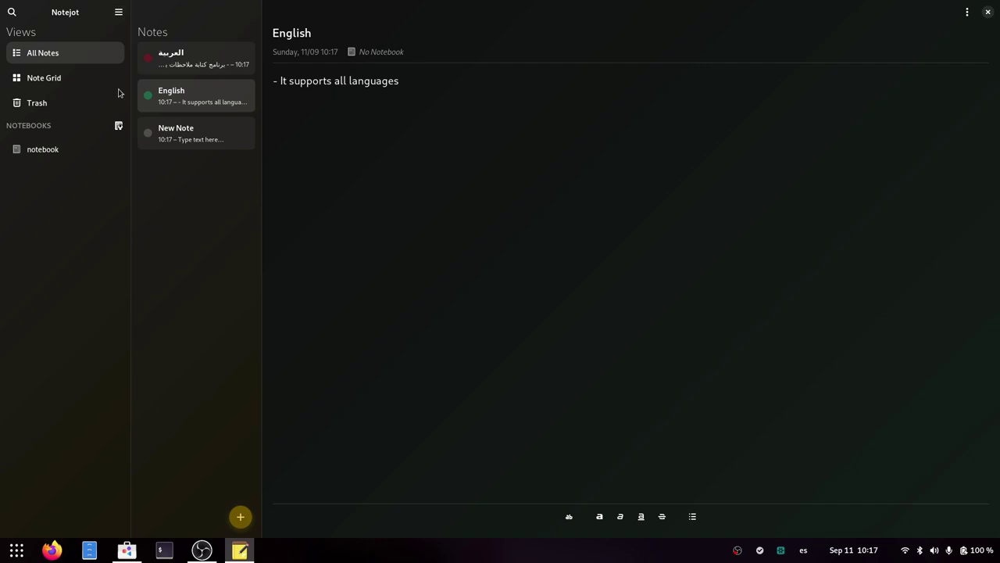
Change the Arabic note's color to blue and delete that note.
click(194, 67)
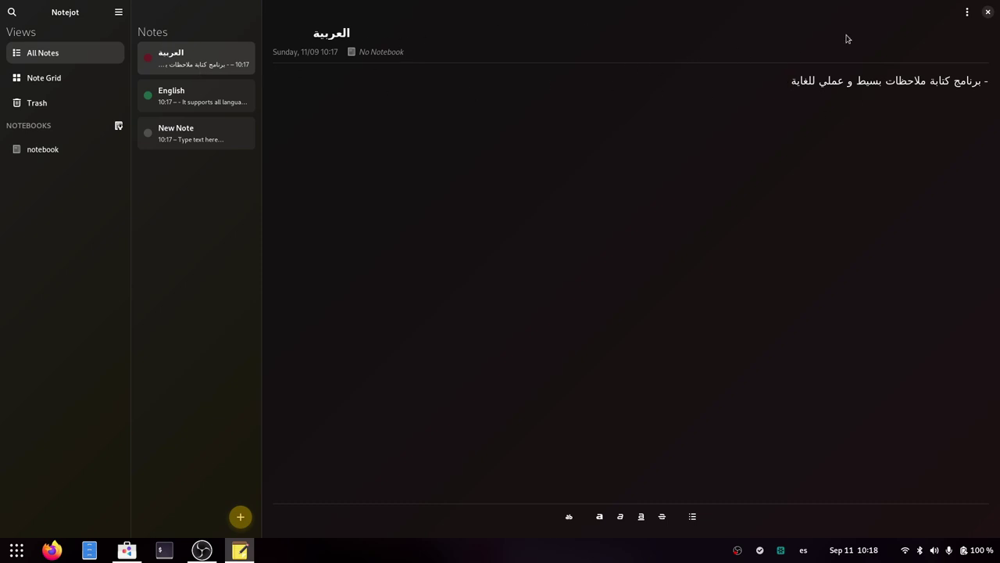
click(966, 14)
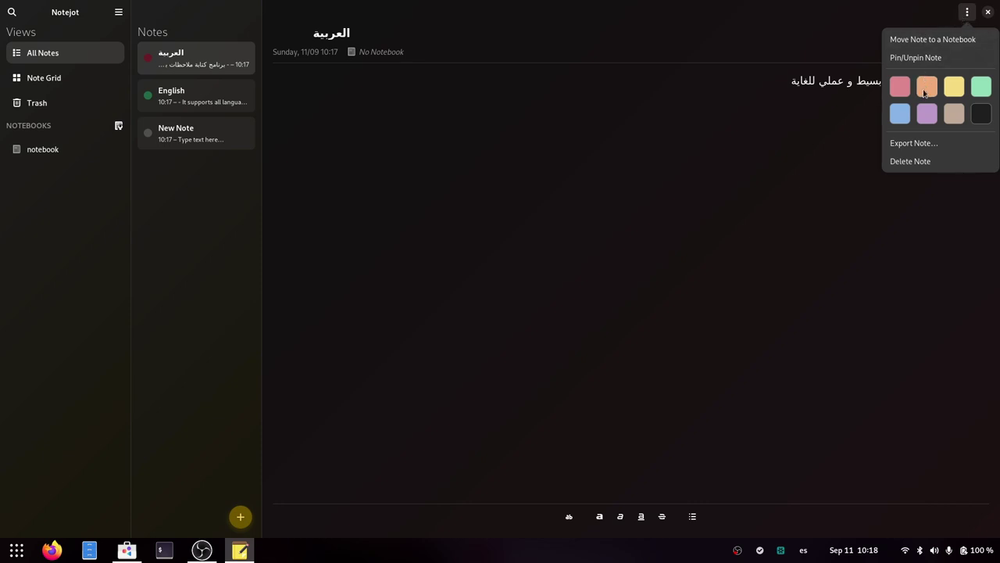
click(925, 90)
click(899, 113)
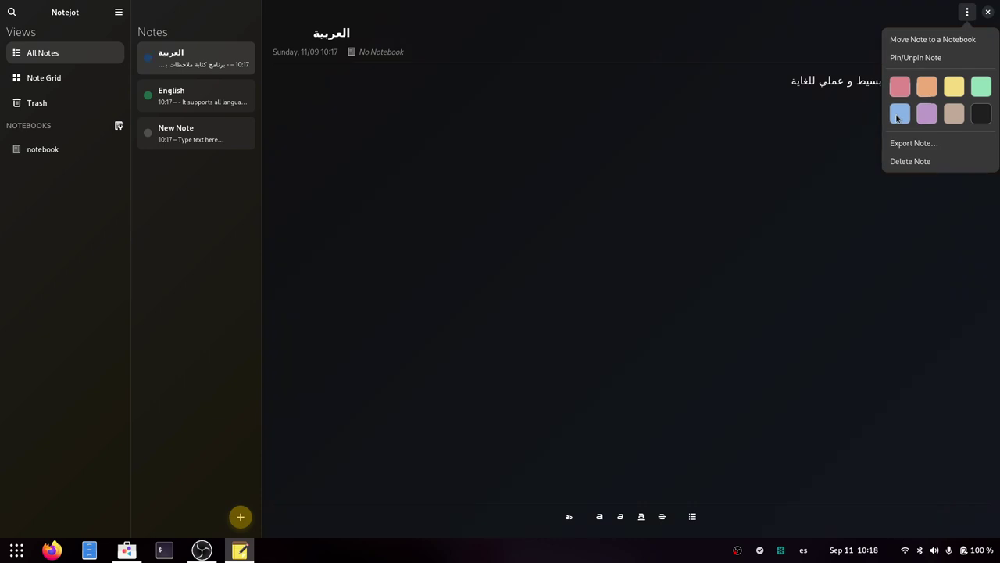
click(911, 163)
click(239, 95)
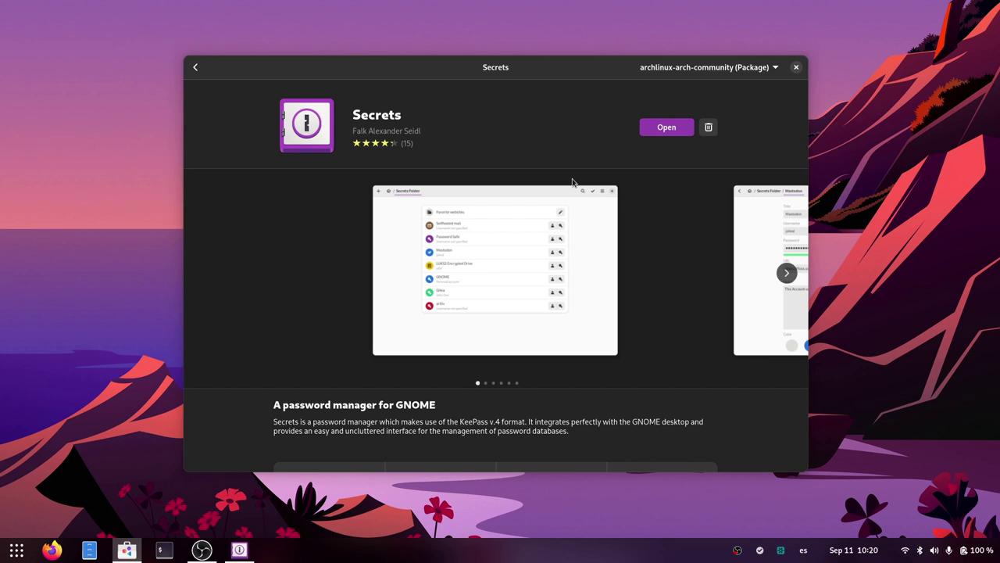
Check which package sources are available for Secrets in the software store.
click(682, 71)
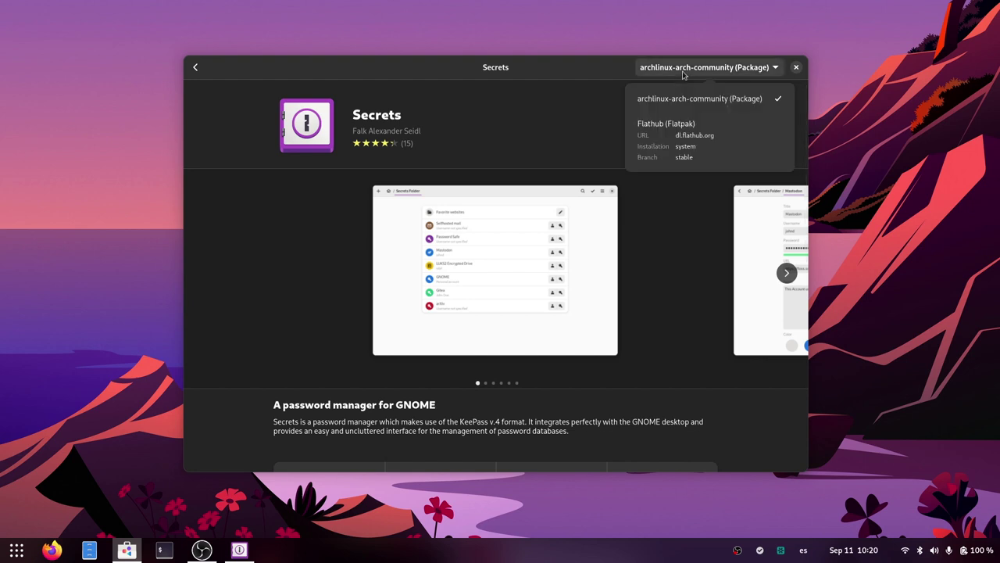
click(682, 70)
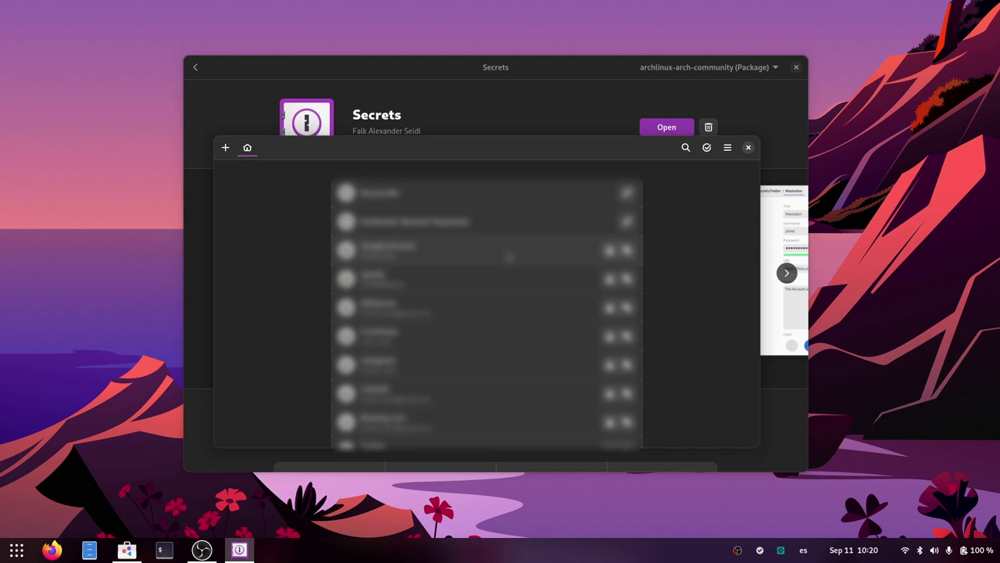
Open the Google Account entry in Secrets and view the password generator's options without generating a password.
click(478, 247)
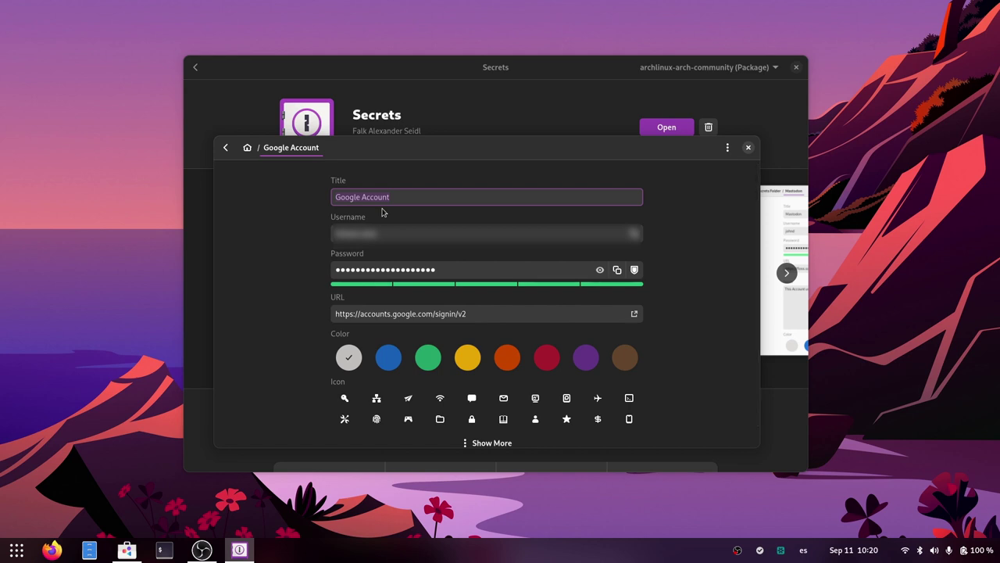
click(636, 274)
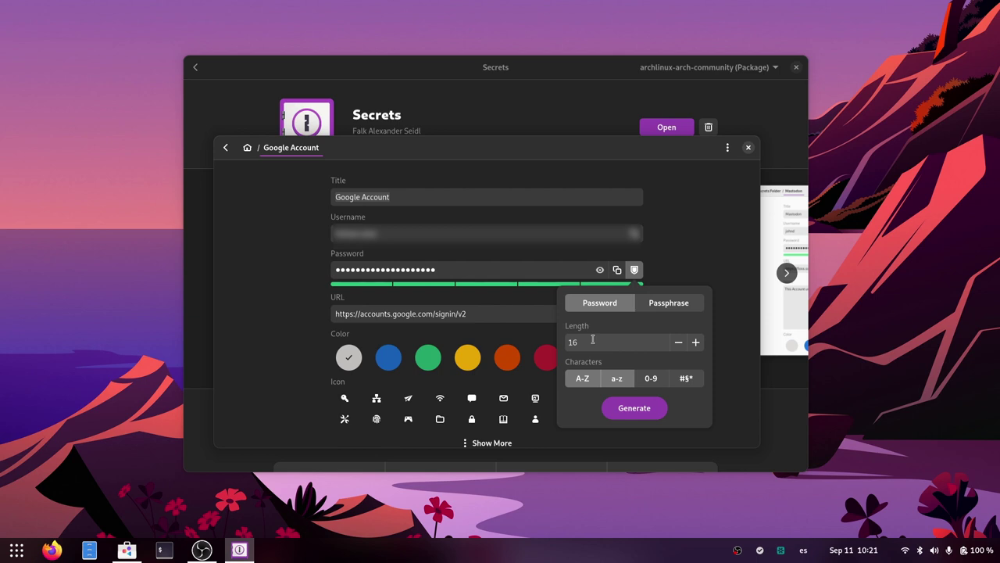
click(682, 226)
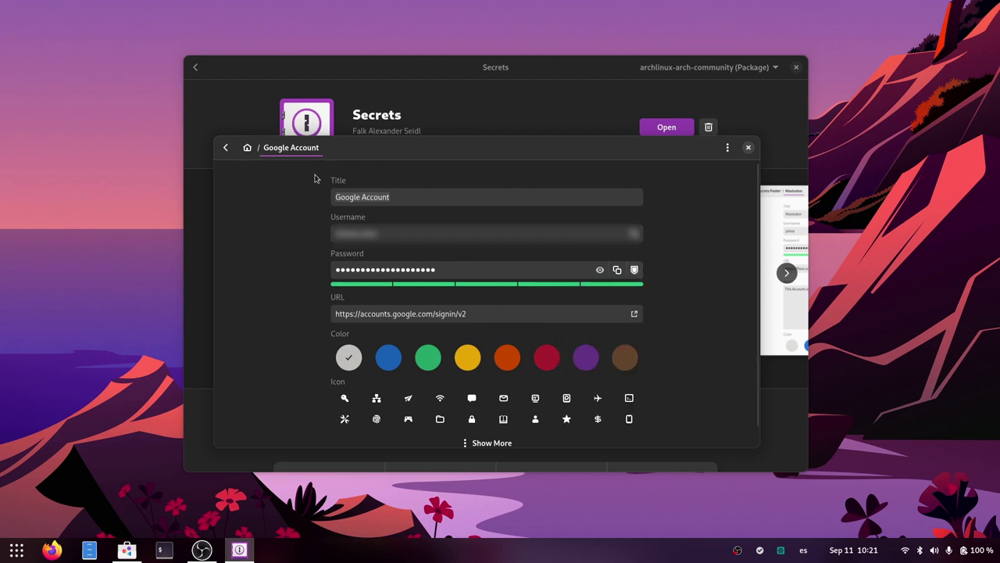